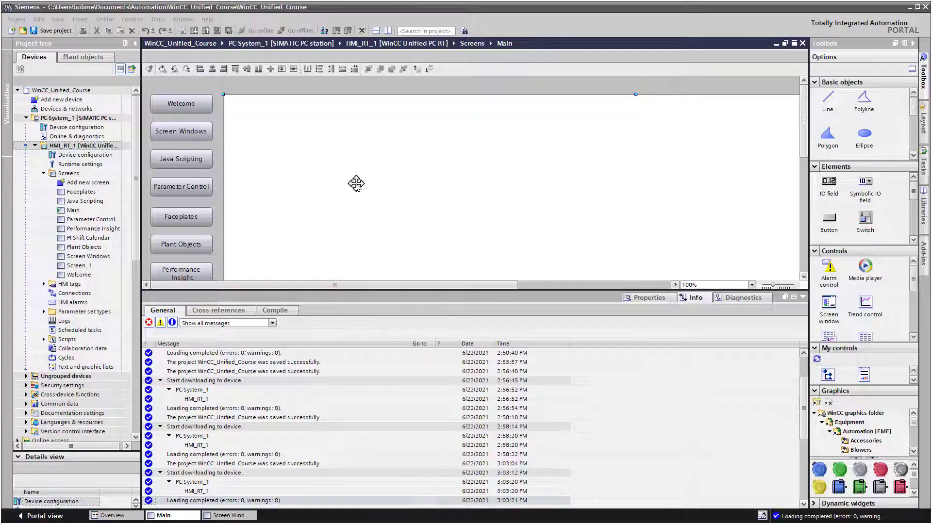
- Open the Screen Windows screen and place a new button below its title
click(92, 257)
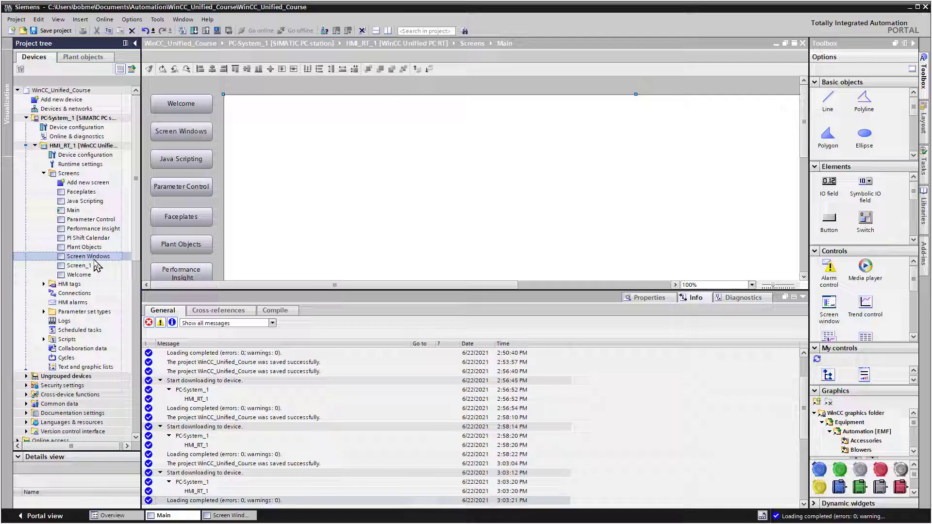
double_click(78, 257)
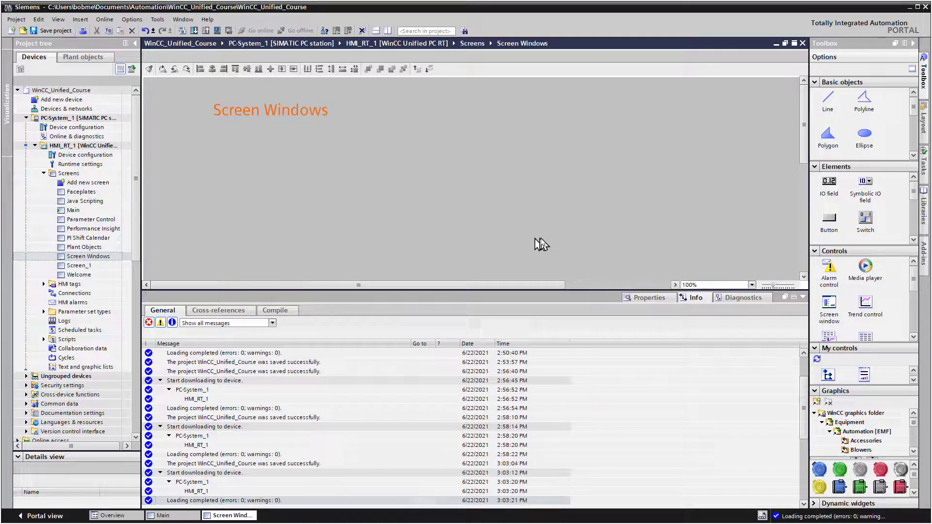
drag(829, 219, 216, 148)
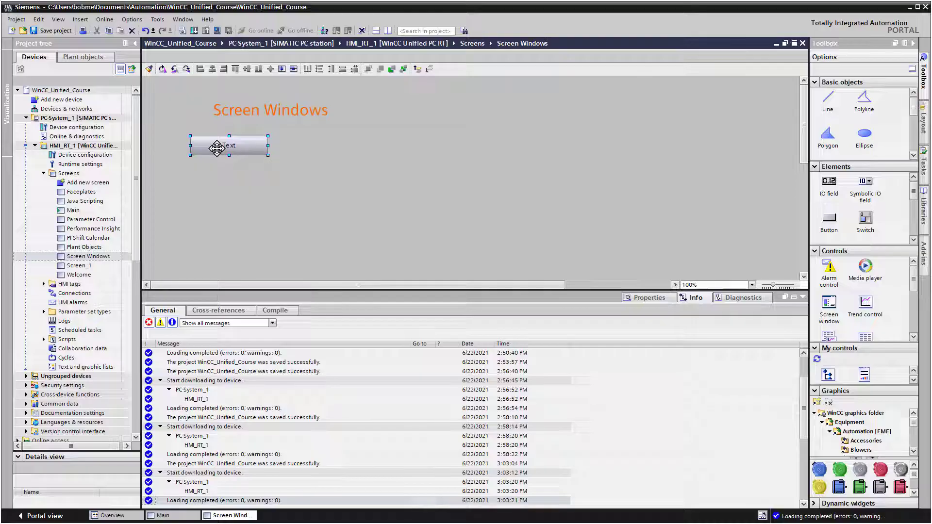
- Label the button 'Show Welcome Screen' with 'Screen' on a second line, and make it slightly taller
double_click(216, 148)
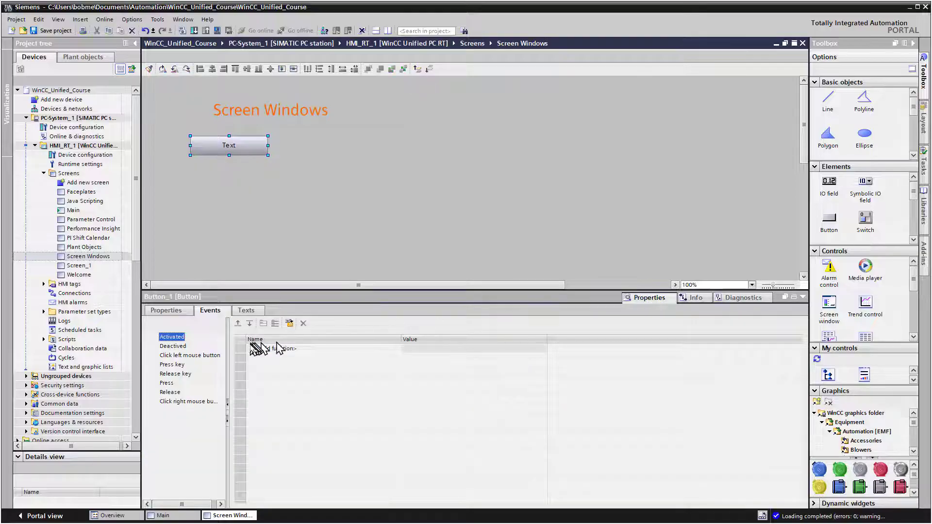
click(173, 319)
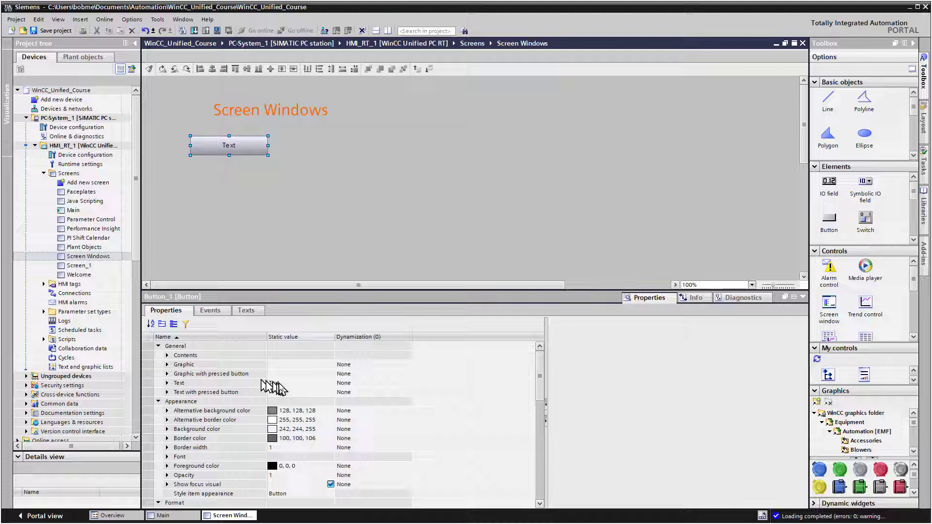
click(280, 383)
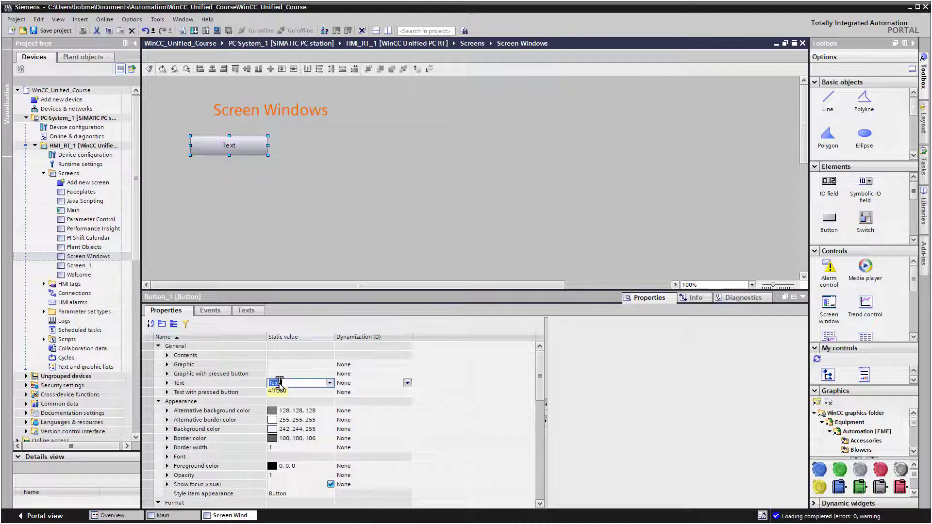
text(Show Welcome Screen)
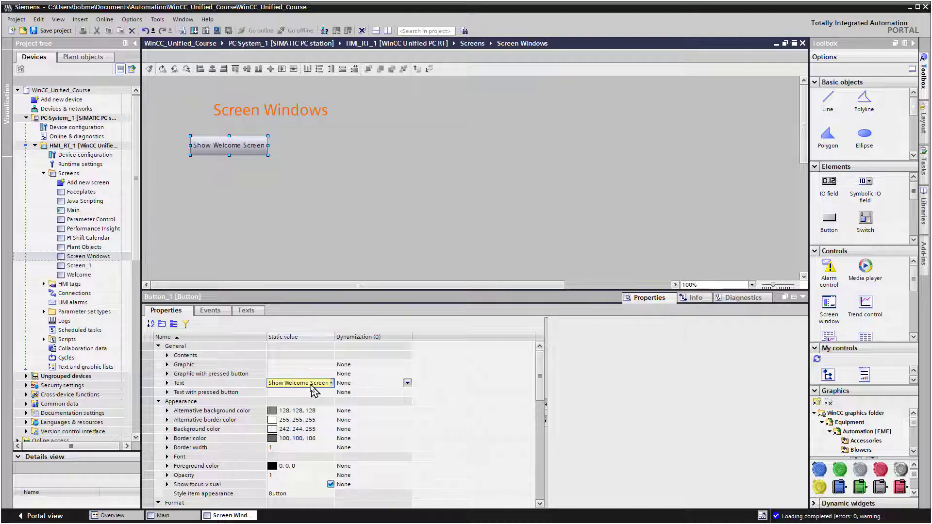
key(Return)
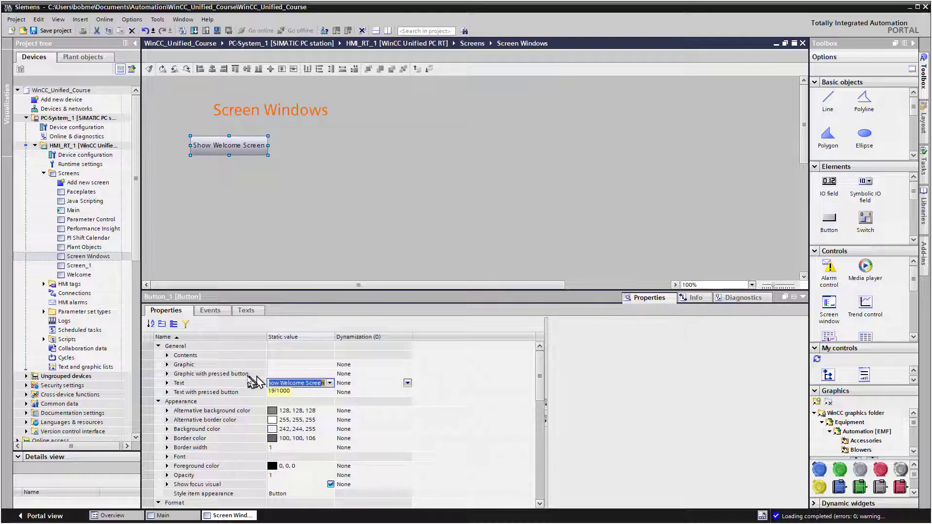
click(306, 382)
key(shift+Return)
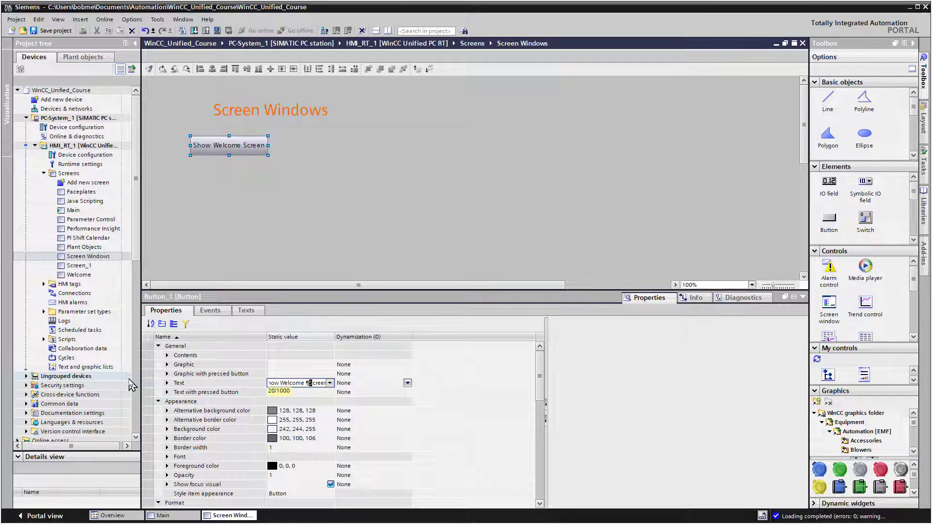
key(Tab)
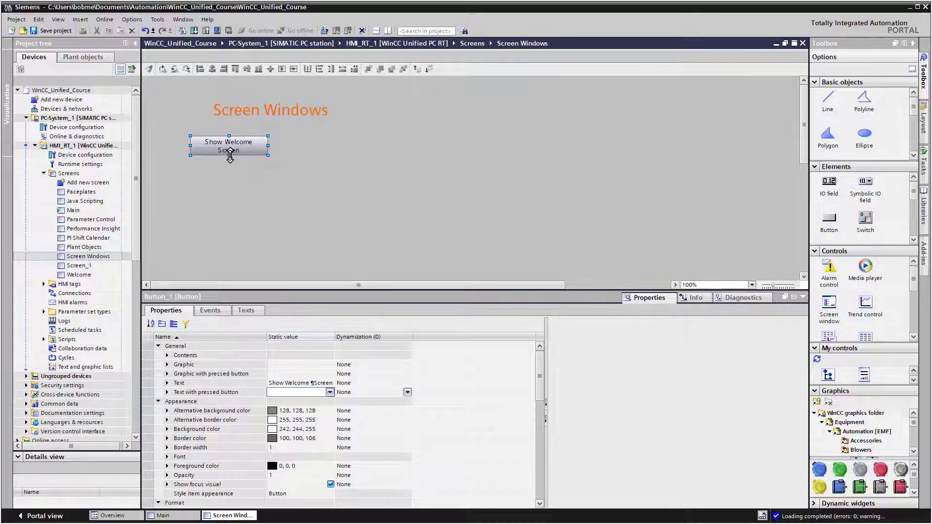
drag(230, 156, 229, 160)
- Add the OpenScreenInPopup function to the button's left mouse click event
click(210, 311)
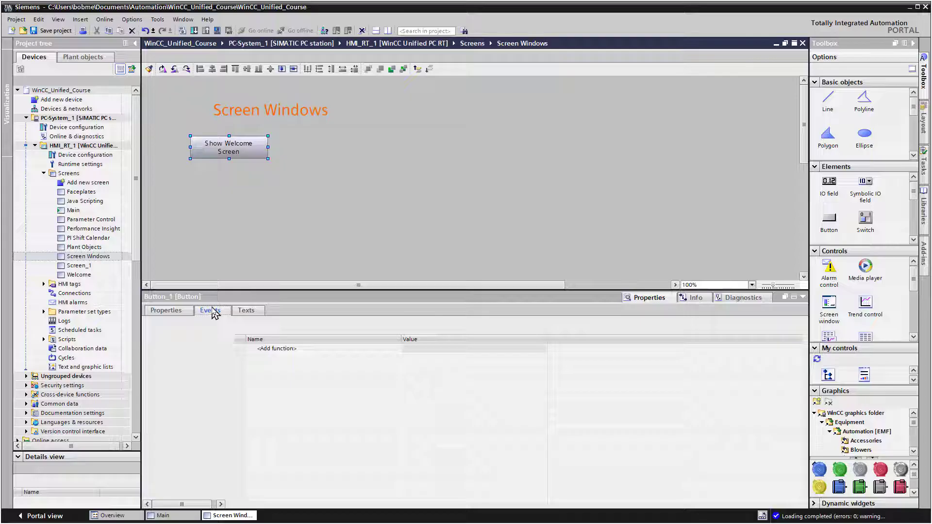
click(211, 356)
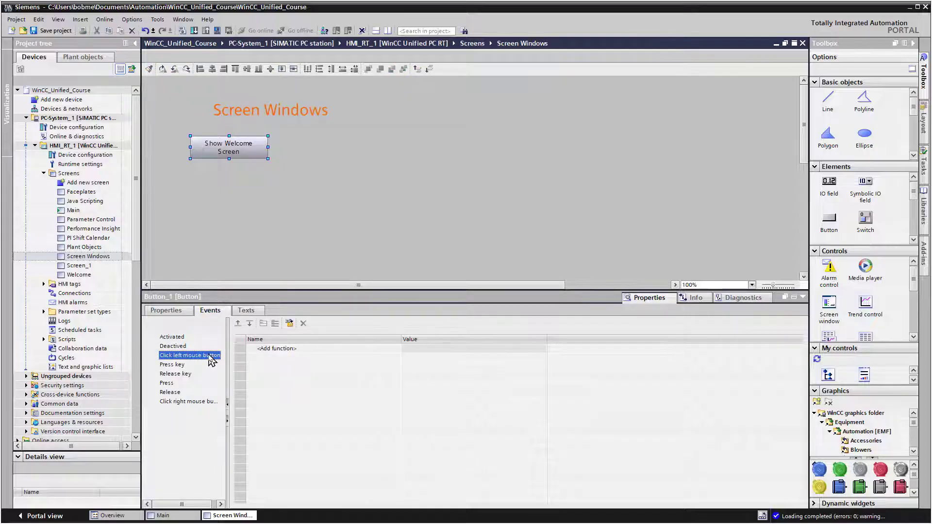
click(288, 349)
click(397, 349)
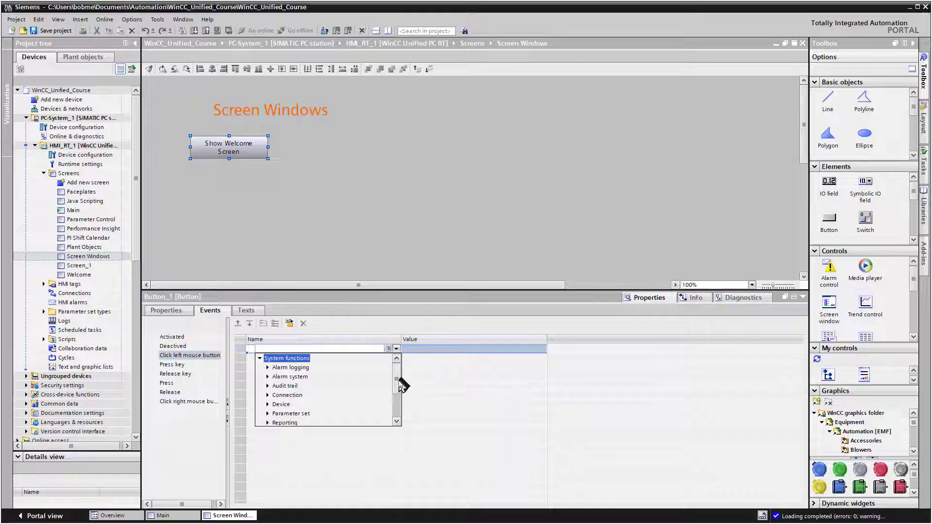
drag(397, 381, 399, 408)
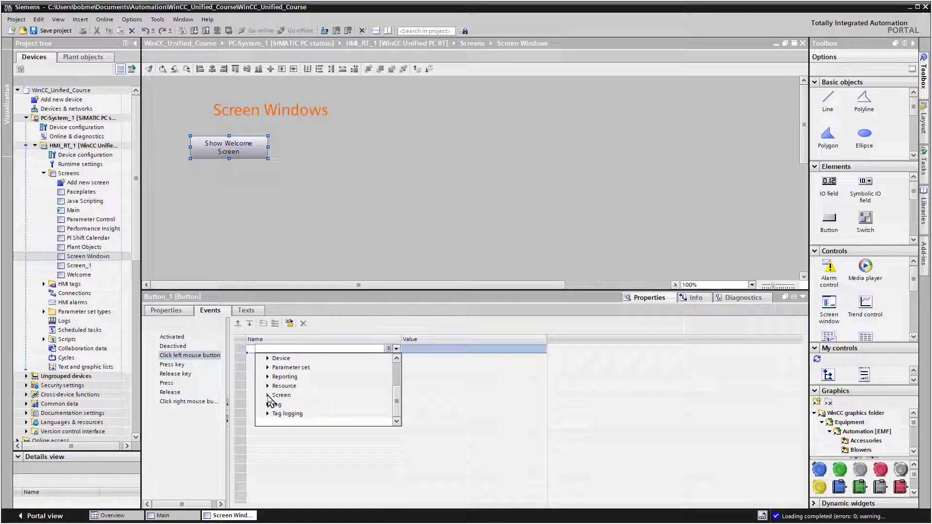
click(267, 395)
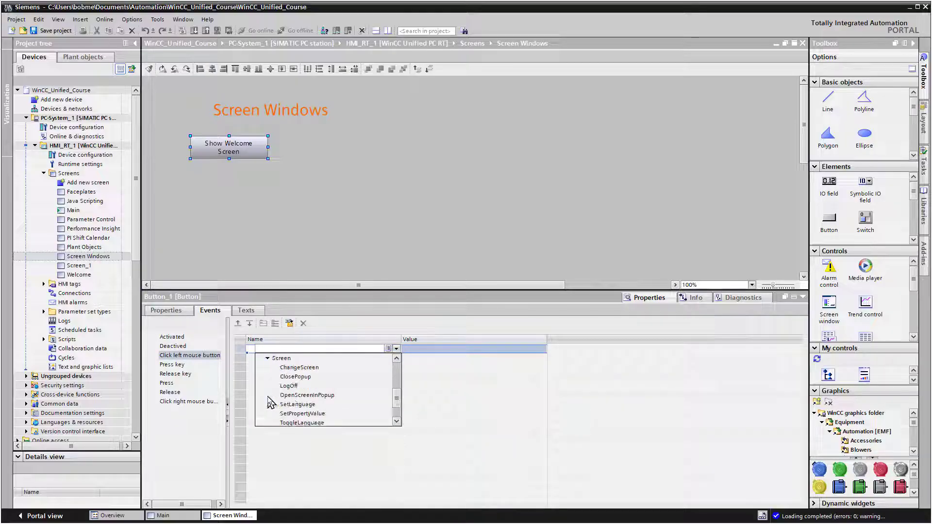
click(320, 395)
- Set the popup parameters: window name PopupWindow, screen Welcome, header 'PopUp Welcome'
click(412, 359)
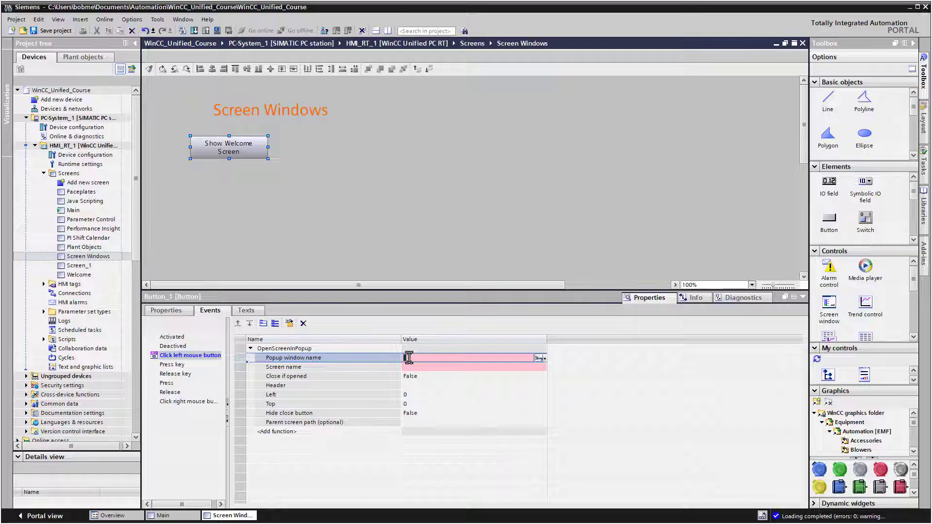
text(PopupWindow)
click(411, 367)
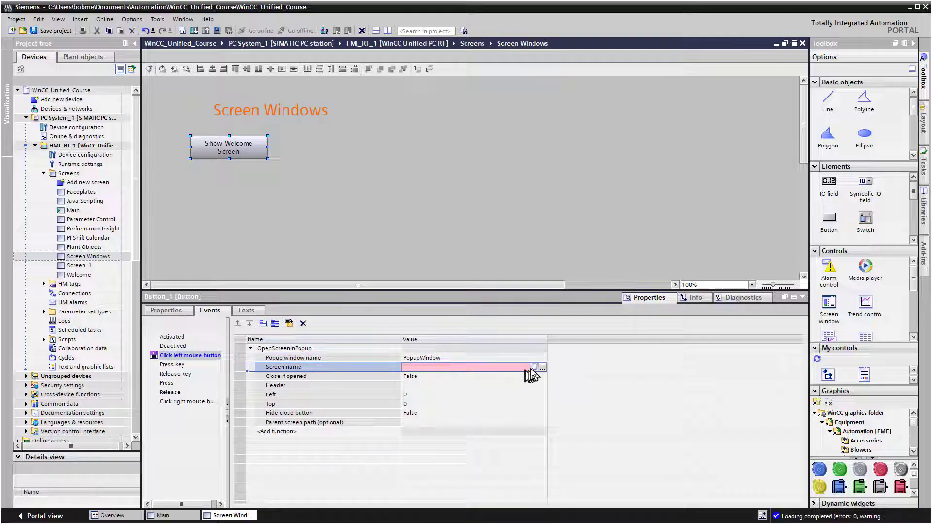
click(541, 368)
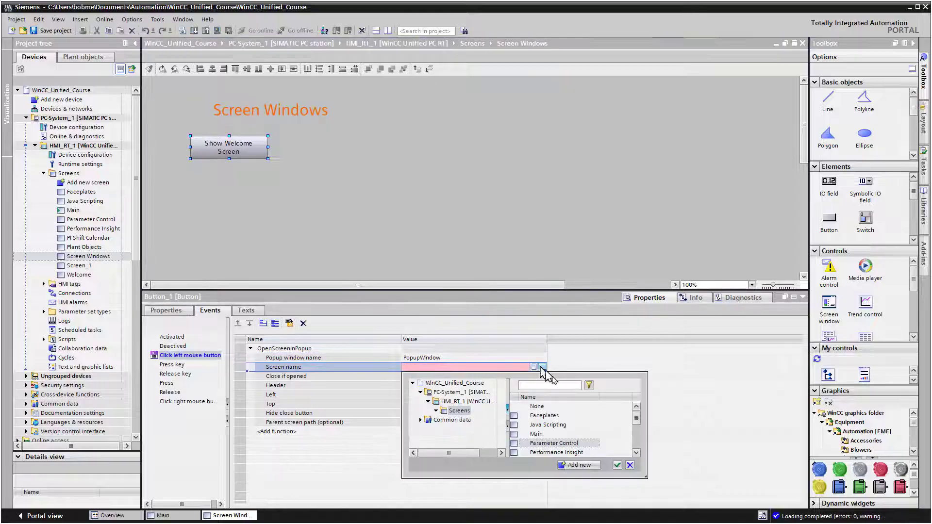
scroll(638, 426, down, 1)
scroll(638, 427, down, 2)
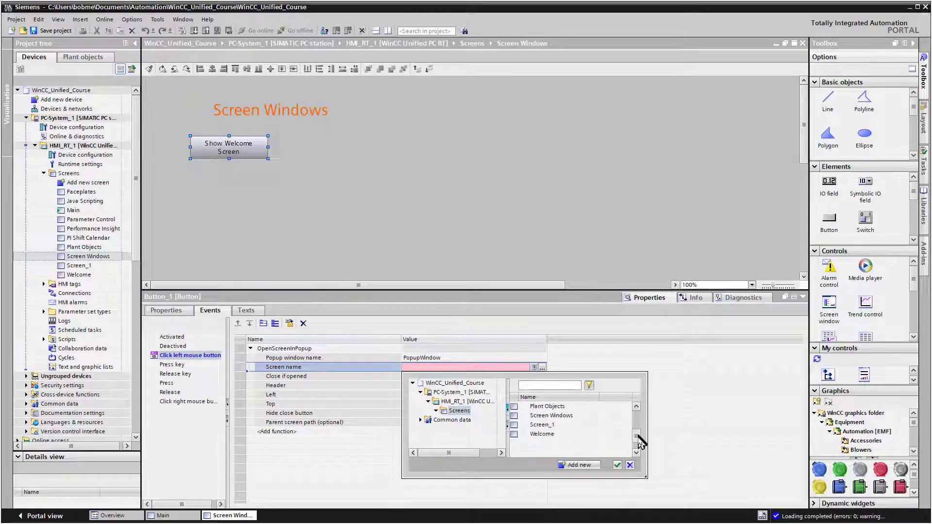
click(558, 434)
click(617, 465)
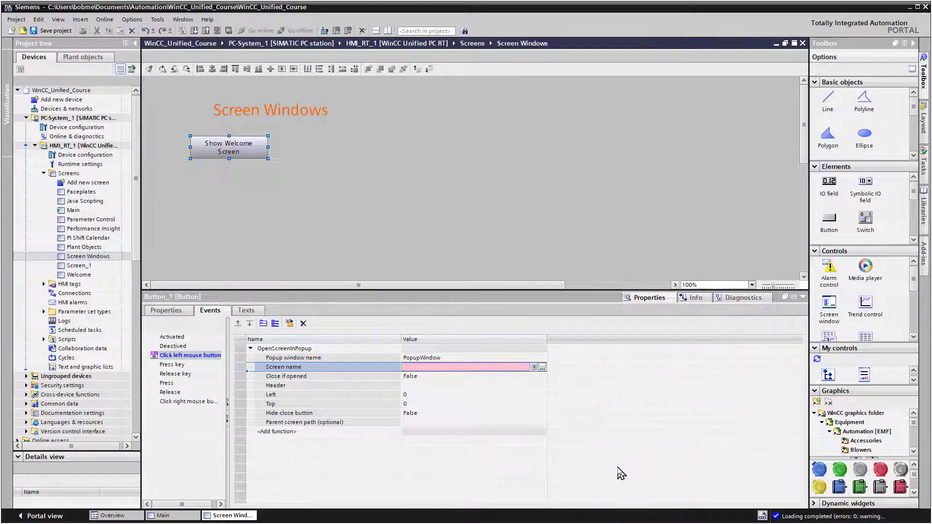
click(444, 385)
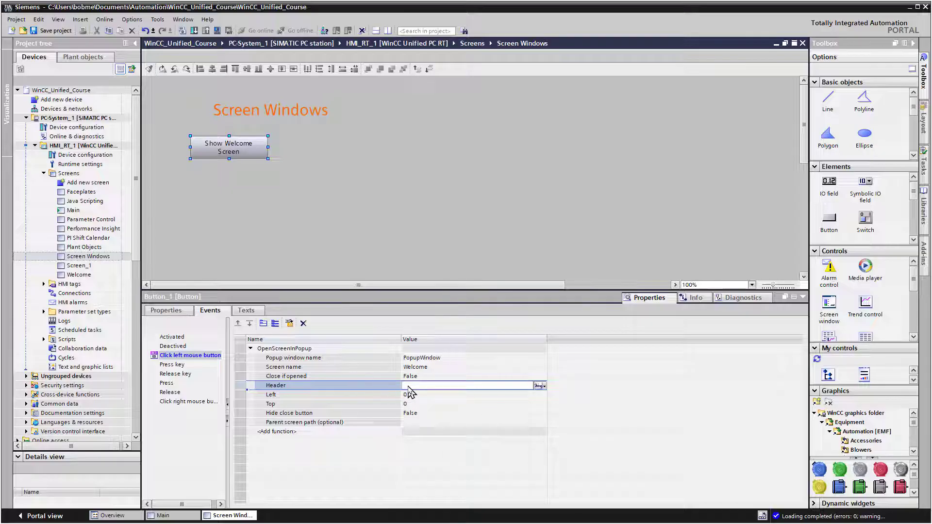
click(409, 387)
text(PopUp Welcome)
click(290, 404)
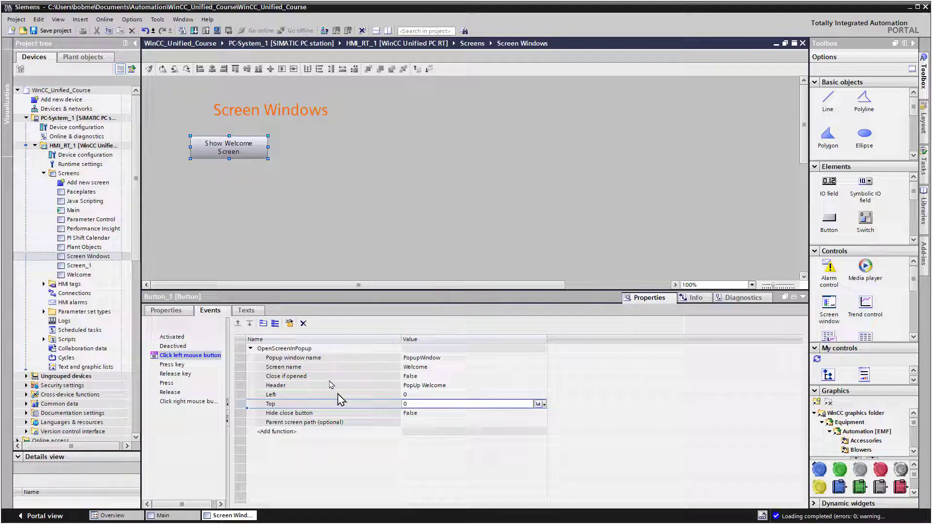
- Save the project and bring up the download options for HMI_RT_1
click(51, 30)
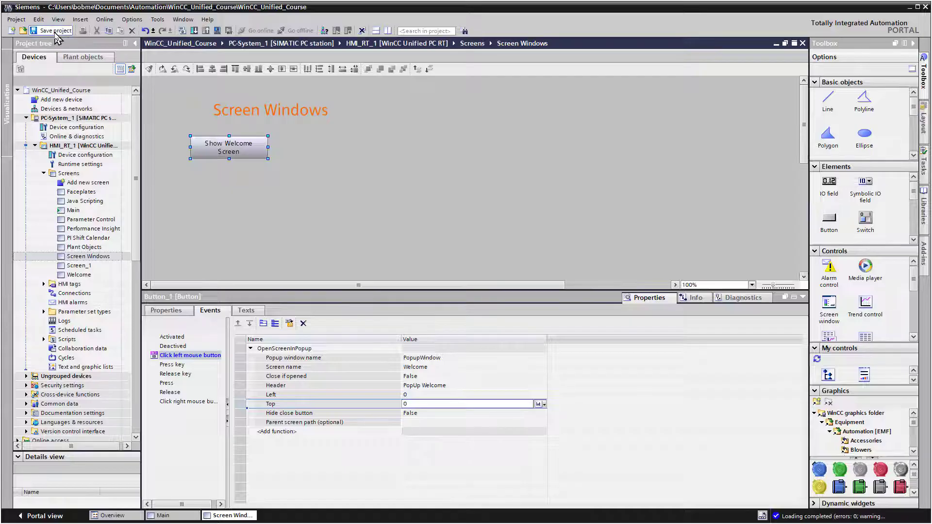
right_click(92, 149)
mouse_move(127, 253)
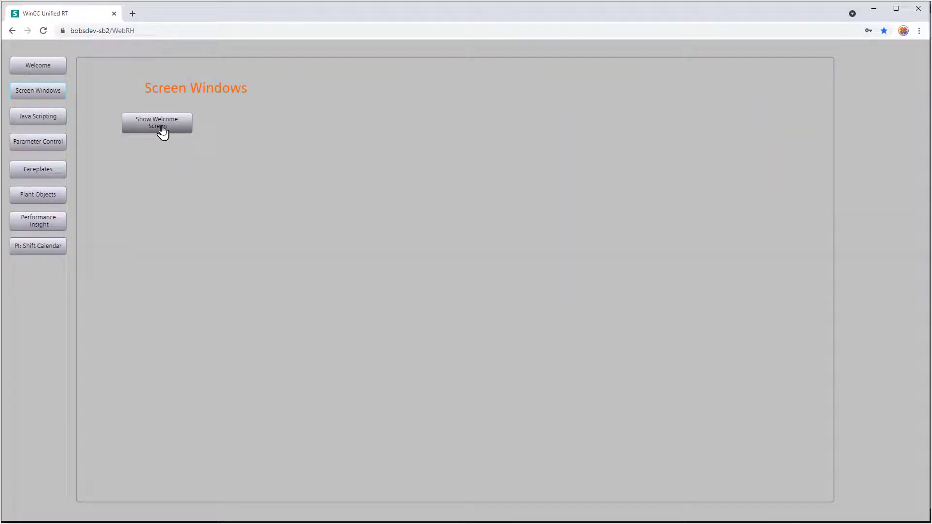
- In runtime, open, move and close the PopUp Welcome window, then return to TIA Portal
click(162, 132)
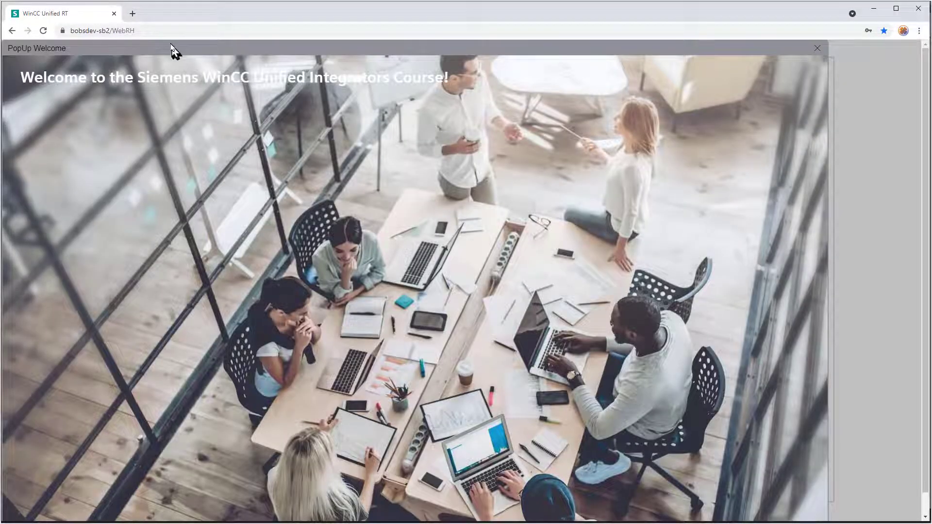
mouse_move(178, 45)
mouse_down()
mouse_move(219, 54)
mouse_move(183, 56)
mouse_move(173, 43)
mouse_up()
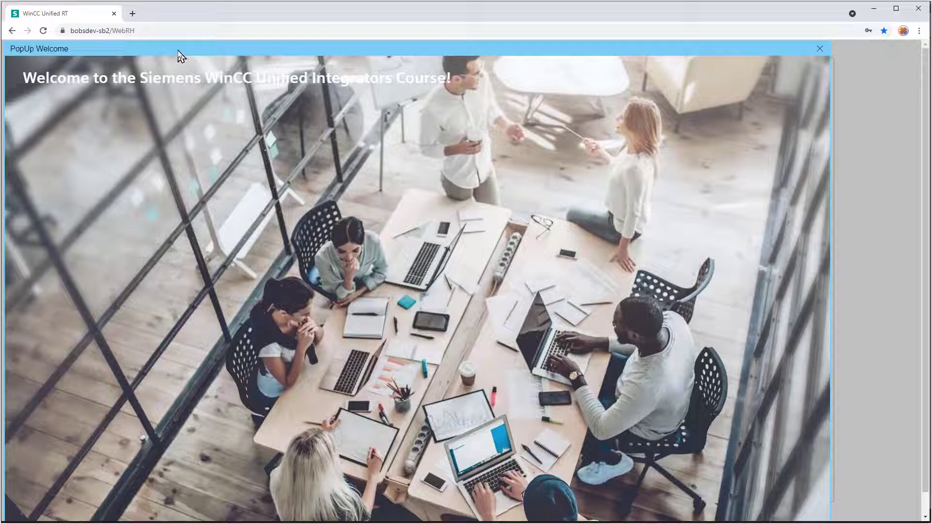
mouse_move(178, 49)
mouse_down()
mouse_move(297, 98)
mouse_move(266, 74)
mouse_move(189, 53)
mouse_up()
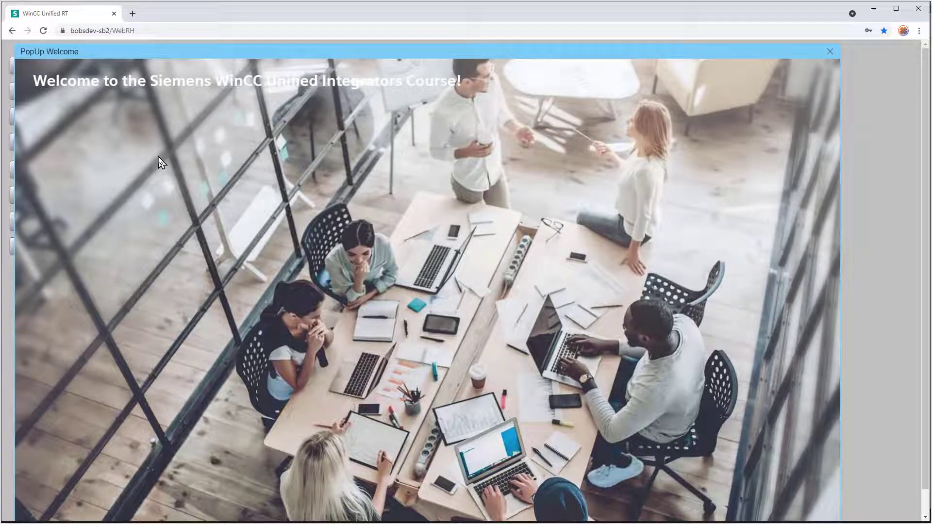
click(830, 52)
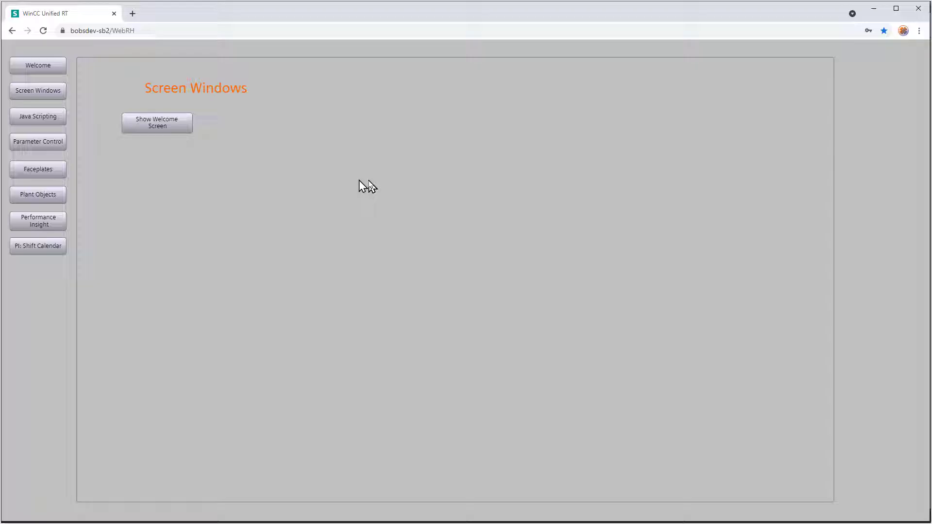
key(alt+Tab)
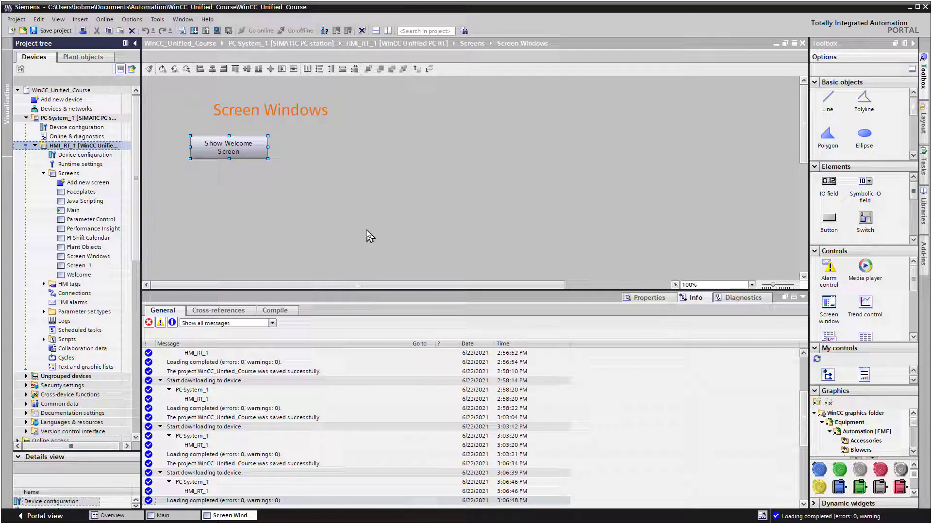
- Add a new screen and set its height to 250 and width to 175
double_click(74, 183)
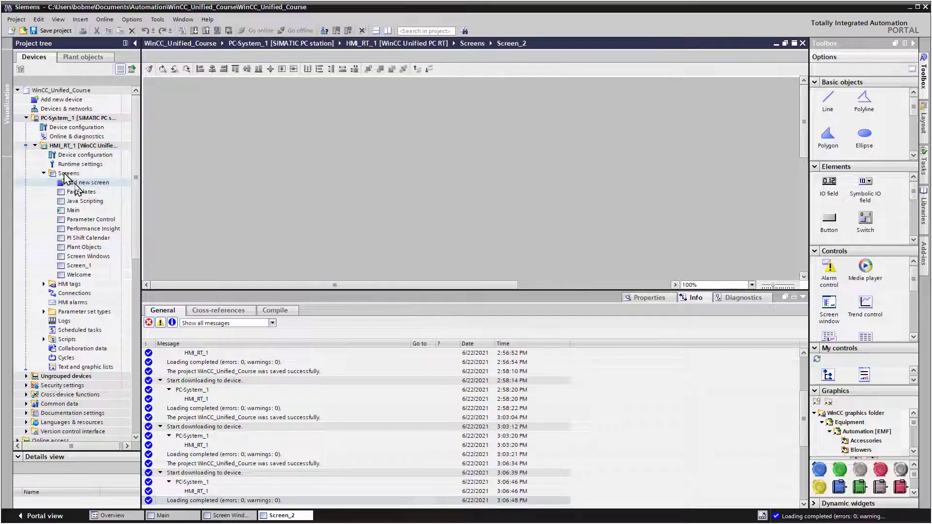
click(649, 297)
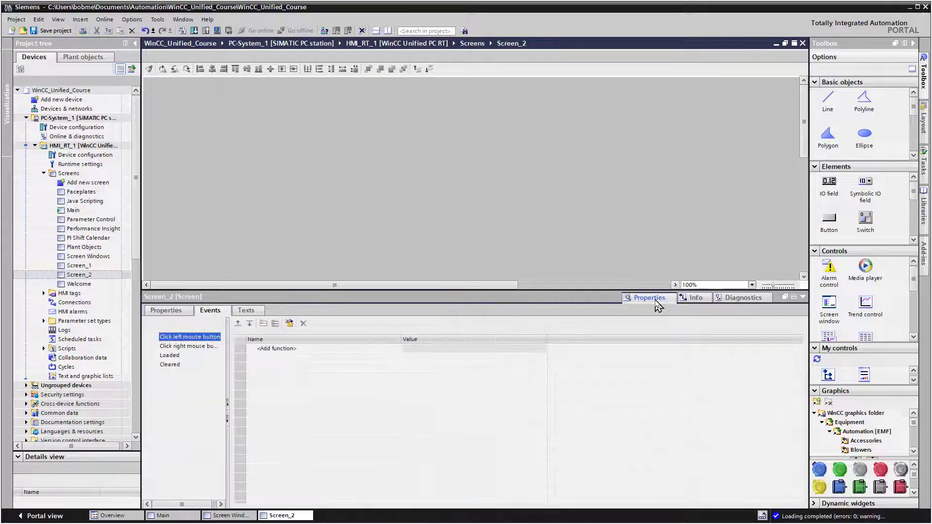
click(166, 310)
click(296, 494)
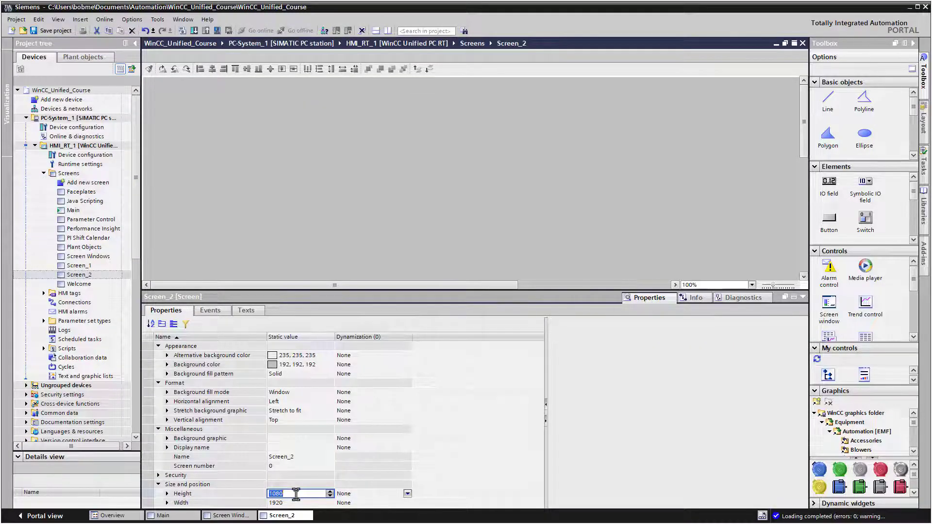
text(250)
click(288, 504)
text(17)
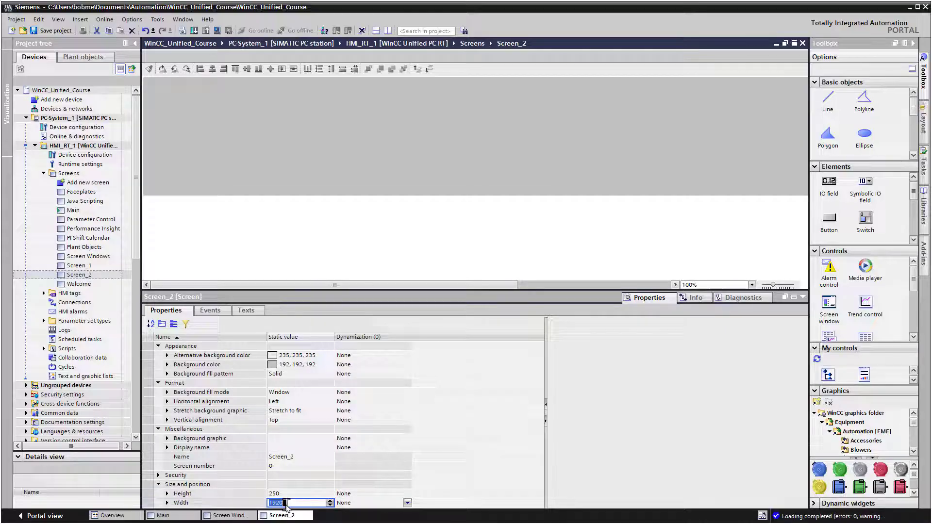
text(5)
key(Return)
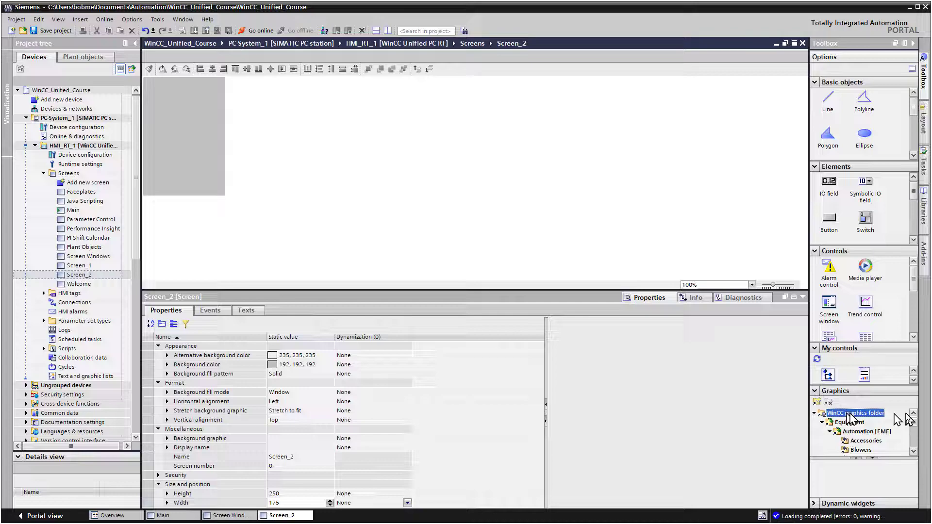
- Place a motor graphic from the Motors folder onto the new screen and shrink it to fit
click(914, 453)
click(913, 452)
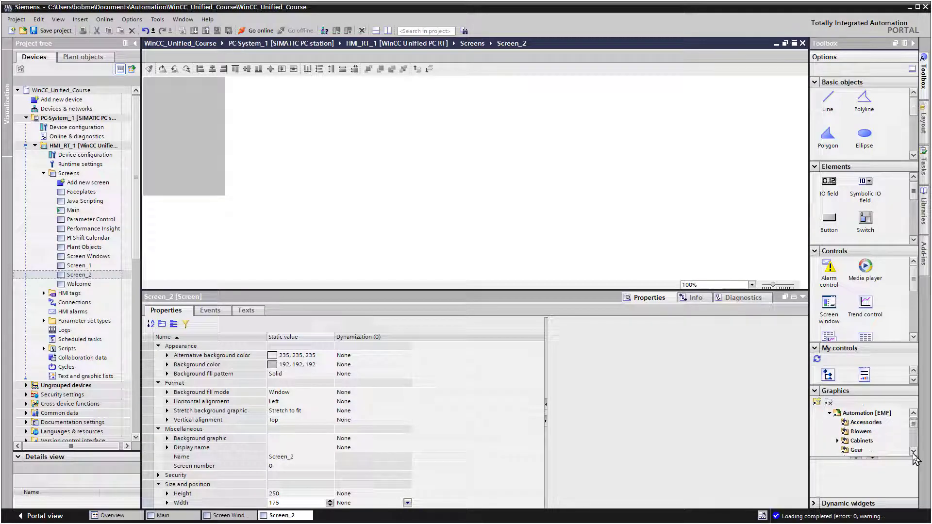
click(914, 452)
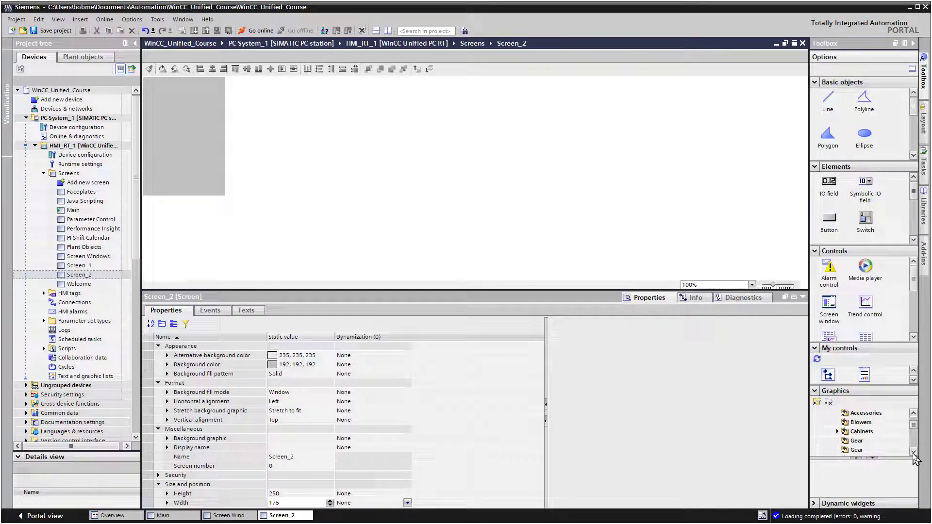
click(913, 452)
click(913, 452)
click(914, 453)
click(859, 441)
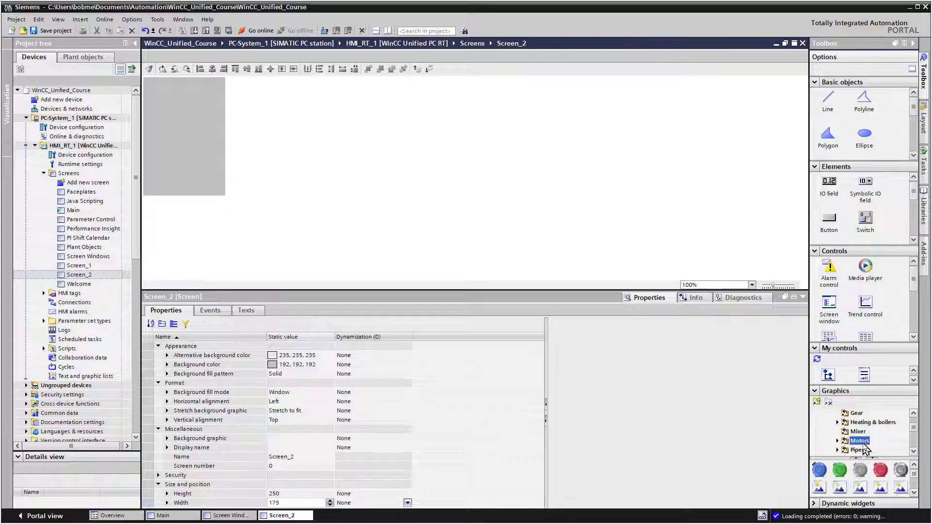
drag(880, 485, 150, 86)
drag(237, 138, 219, 132)
click(207, 156)
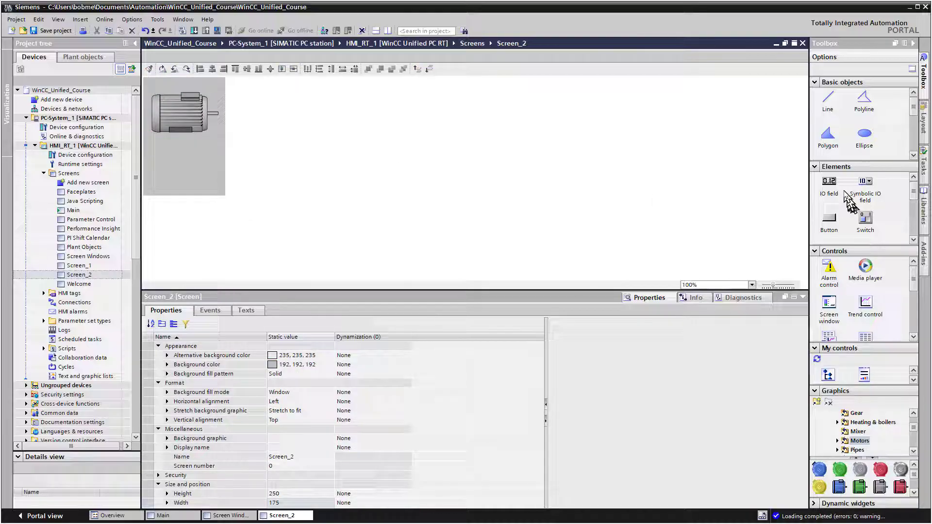
- Add a text box under the motor reading 'Motor 1'
scroll(864, 143, down, 2)
drag(828, 146, 155, 153)
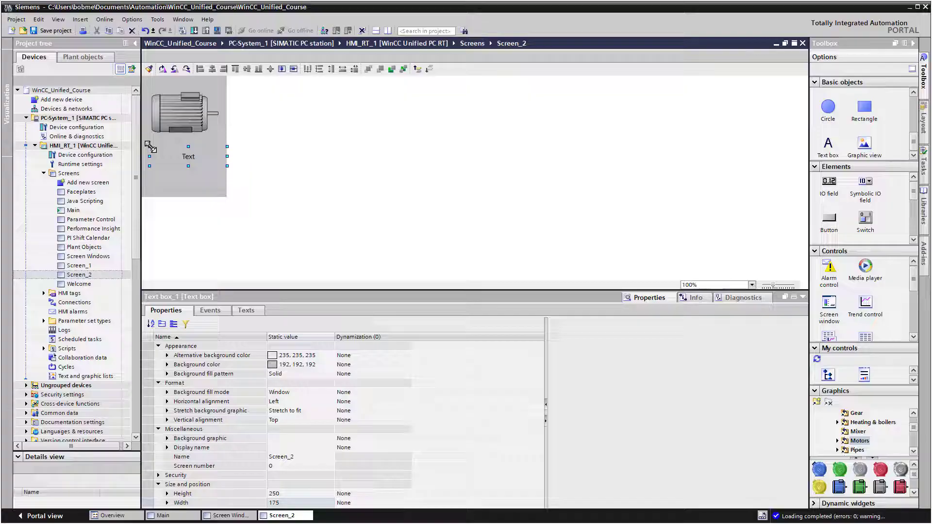
click(279, 429)
text(Motor 1)
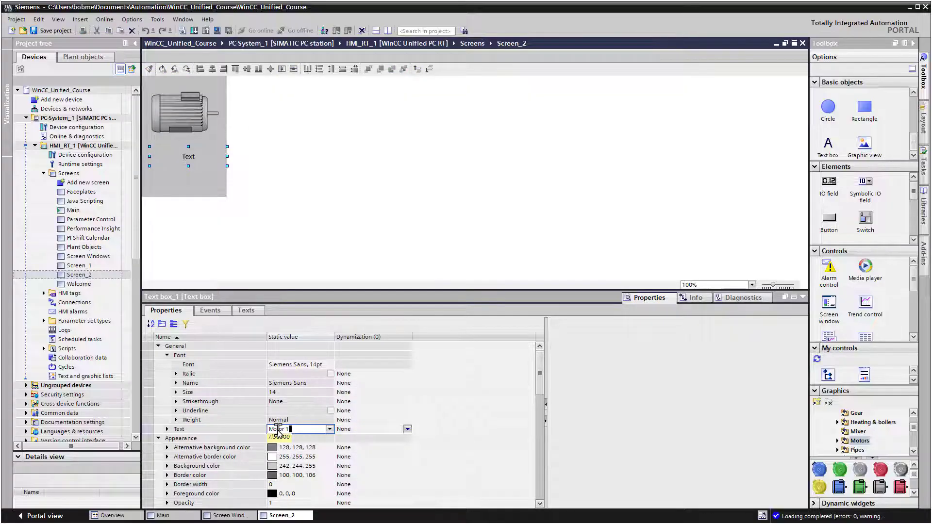
key(Return)
- Rename Screen_2 to Motor_1
click(52, 31)
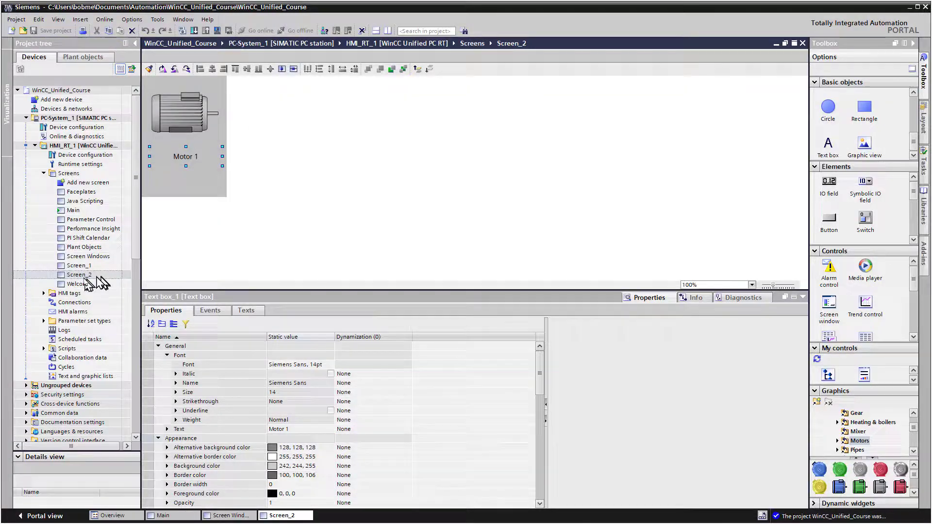
right_click(83, 275)
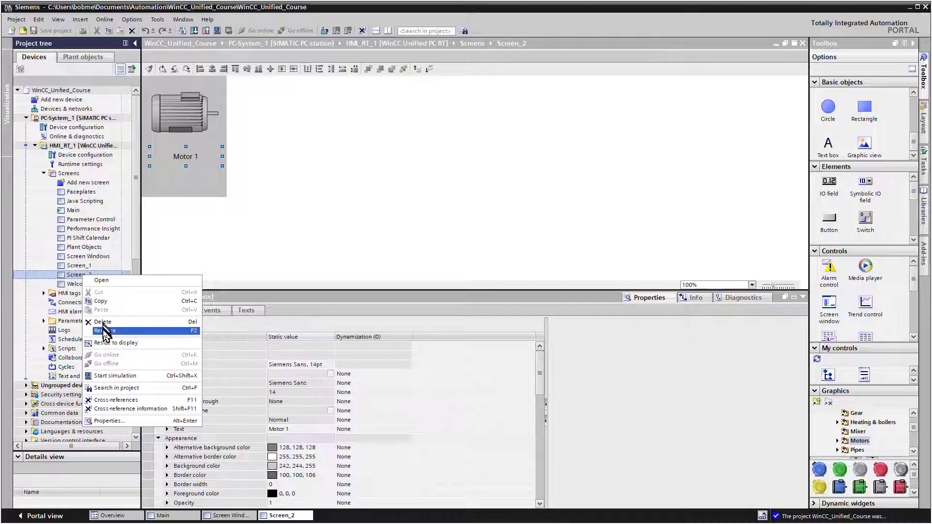
click(104, 332)
text(Mo)
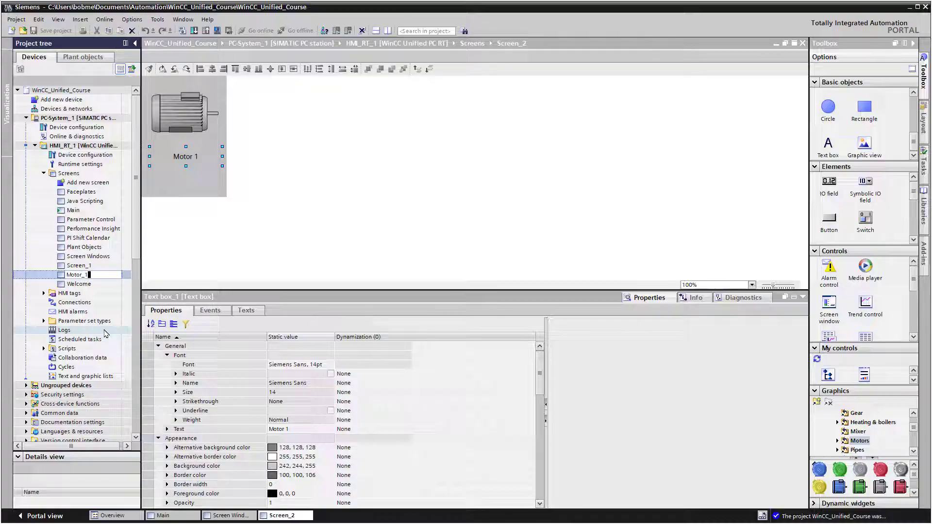
text(tor_1)
key(Return)
- Back on Screen Windows, copy the Show Welcome Screen button and paste it below the original
click(228, 516)
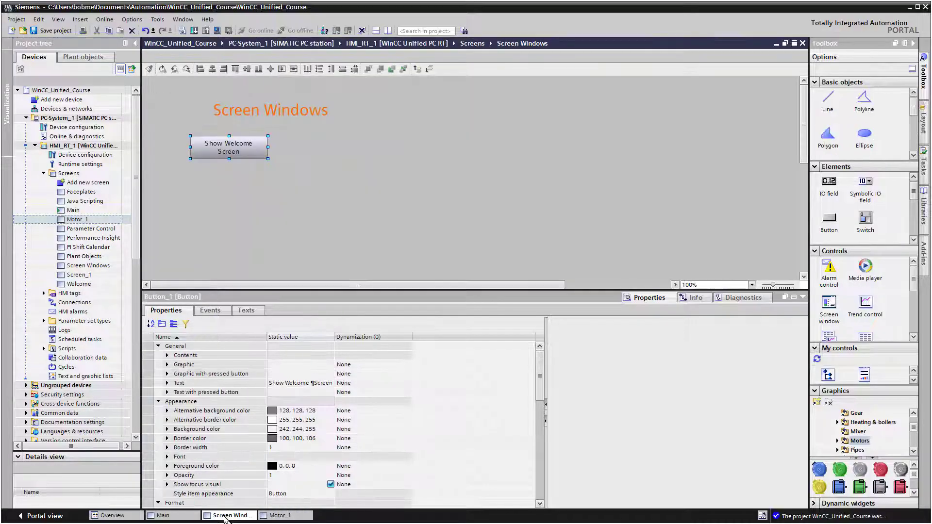
right_click(219, 144)
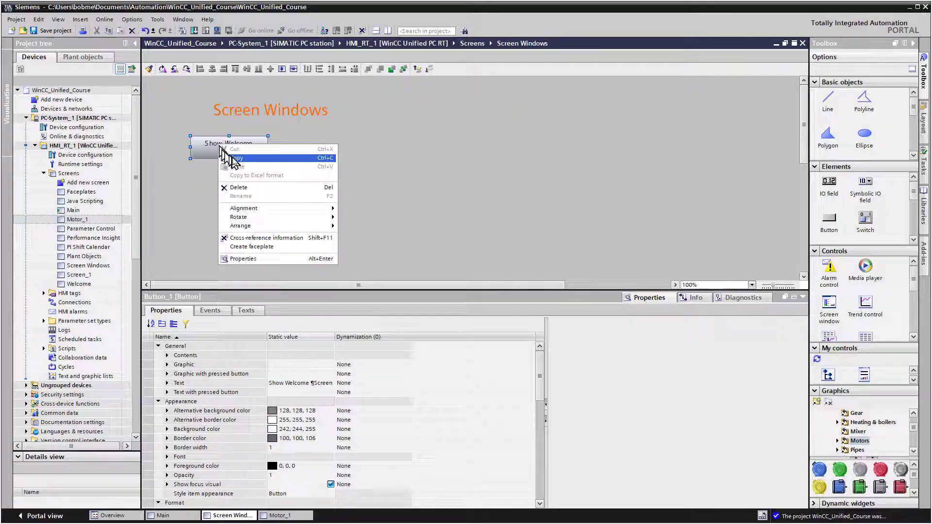
click(235, 159)
right_click(216, 179)
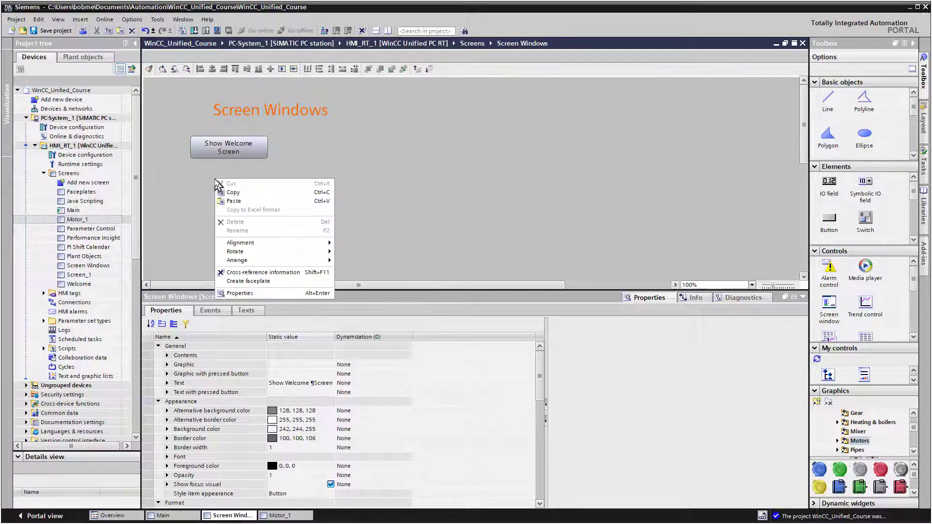
click(232, 201)
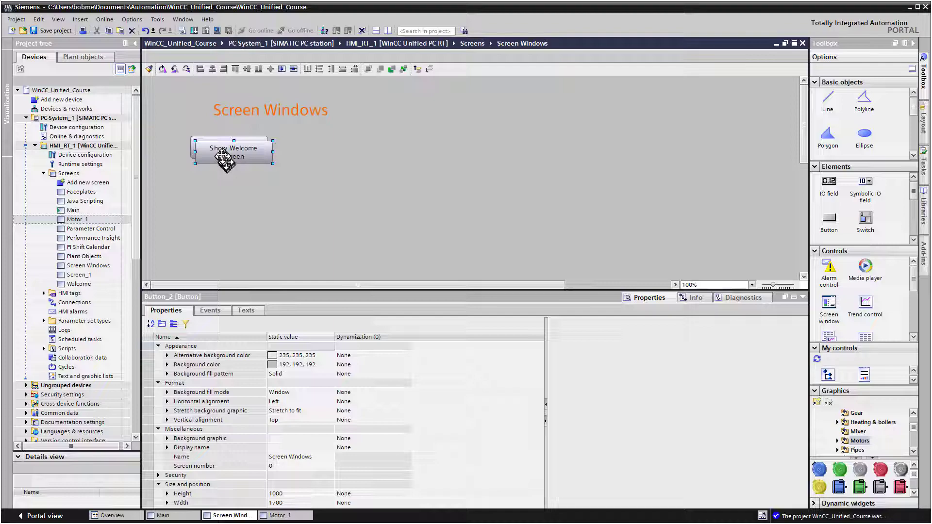
click(218, 183)
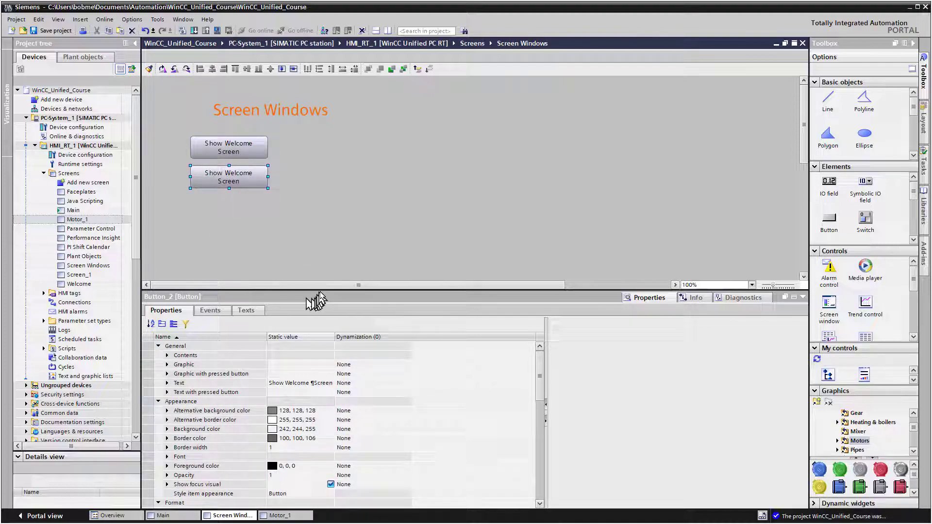
- Replace 'Welcome' in the copy's label with 'Motor 1' to read 'Show Motor 1 Screen'
click(291, 383)
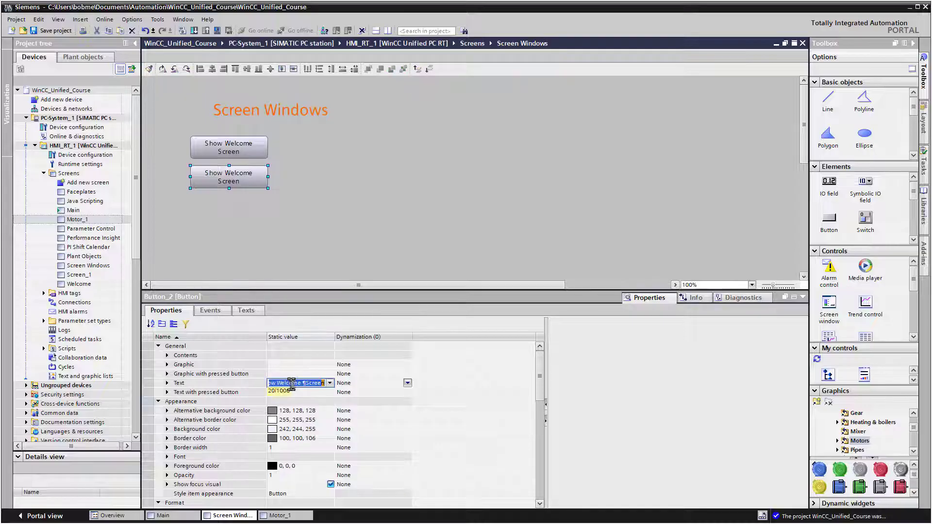
click(276, 383)
drag(277, 383, 298, 383)
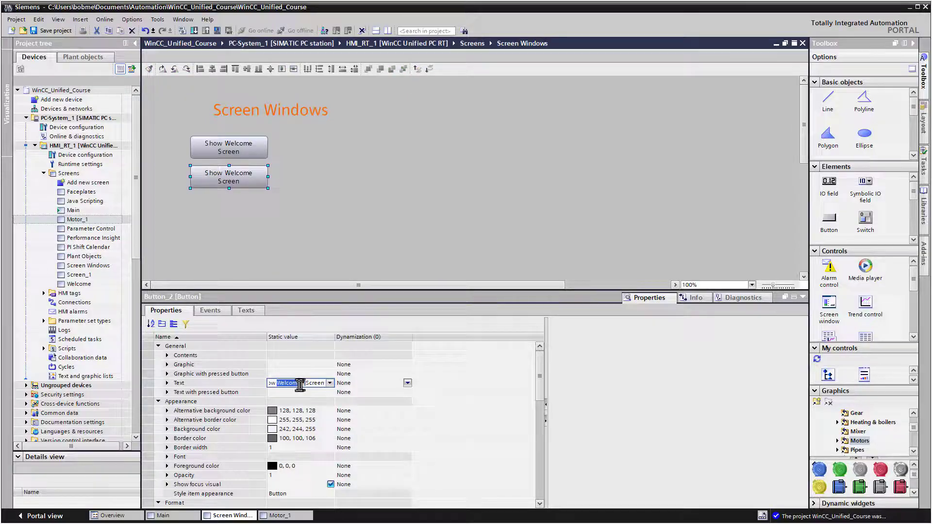
text(Mot)
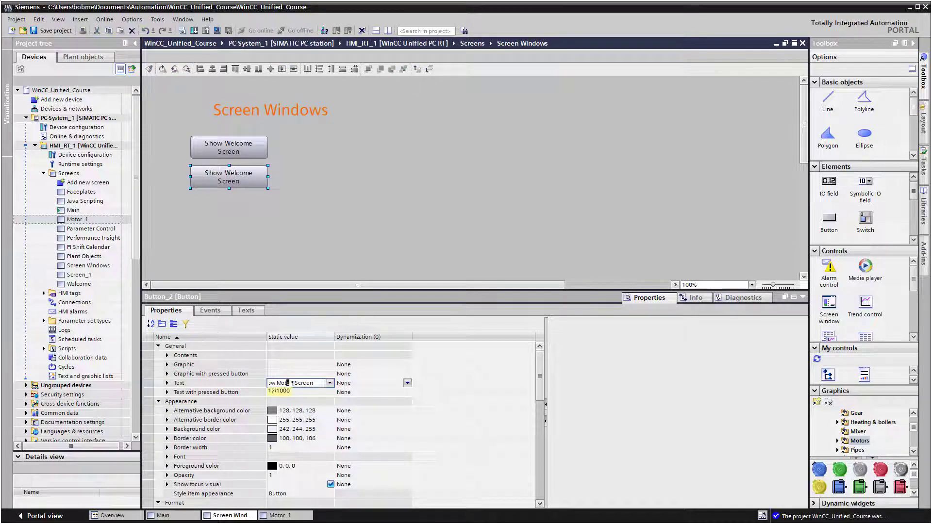
text(or 1)
- Change the copied button's popup to show screen Motor_1 with header 'Motor 1'
click(210, 310)
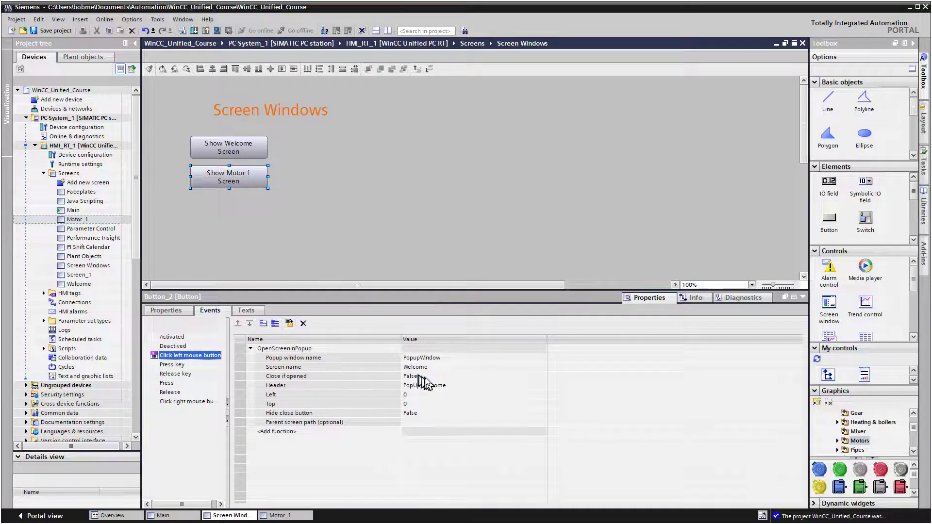
click(420, 368)
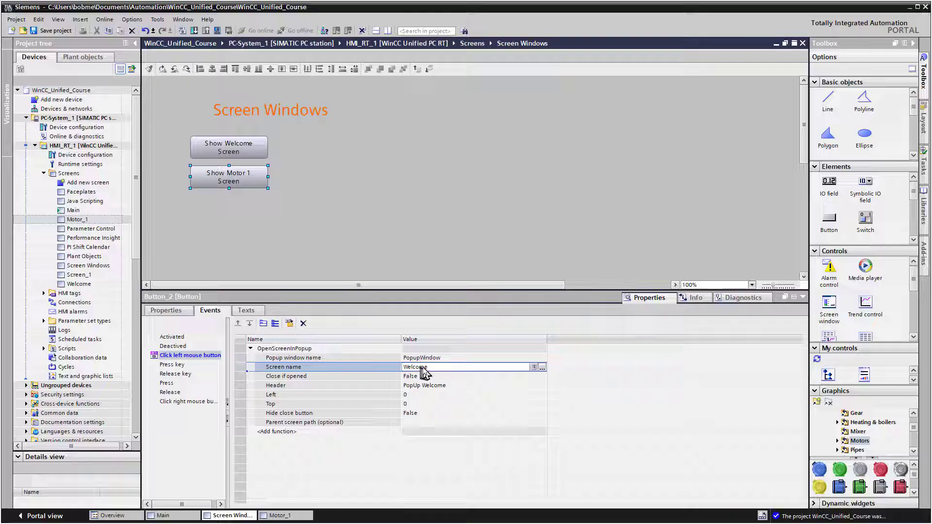
double_click(422, 367)
text(Motor_)
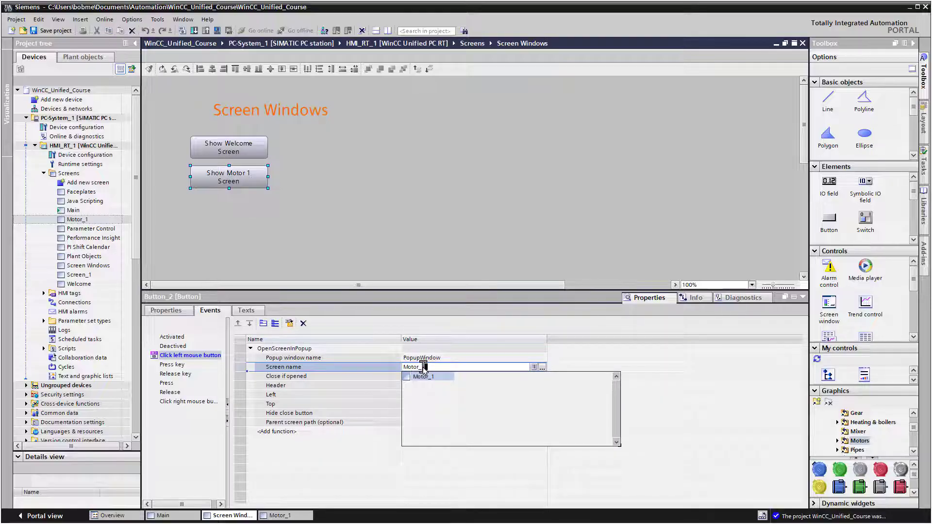
key(Return)
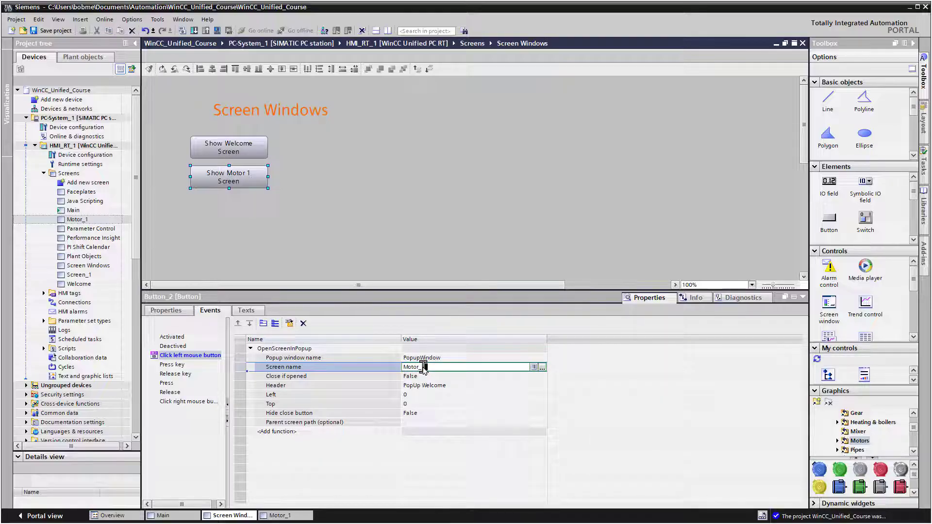
click(431, 386)
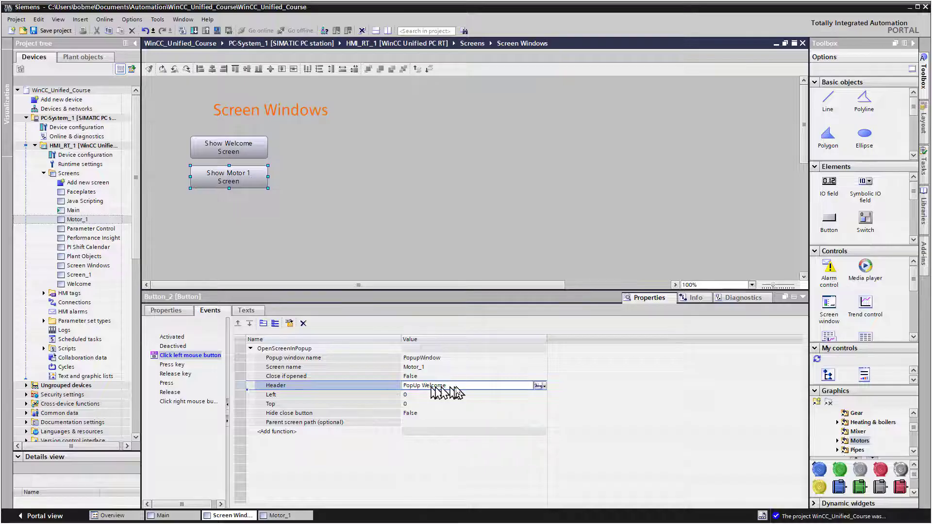
double_click(456, 386)
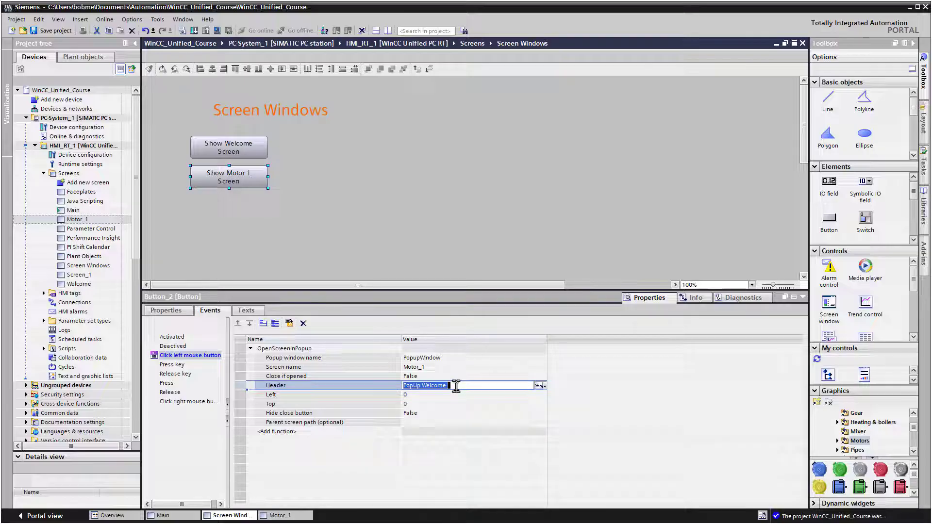
text(Motor 1)
key(Return)
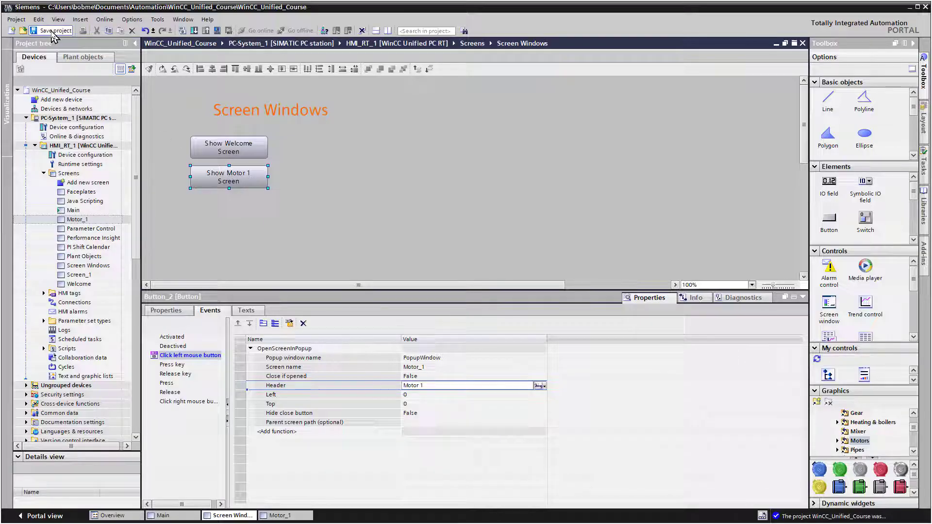
- Download only the changed software to HMI_RT_1 and load it
right_click(78, 146)
mouse_move(116, 252)
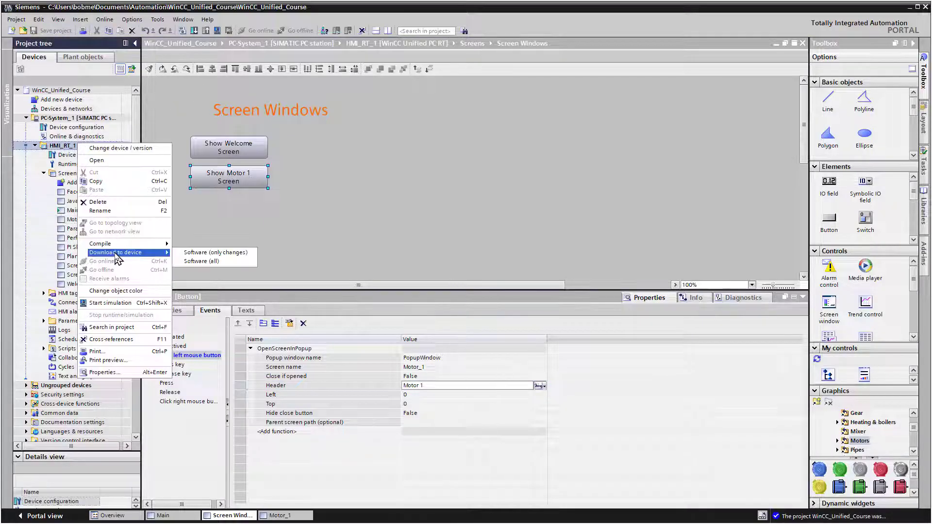
click(222, 253)
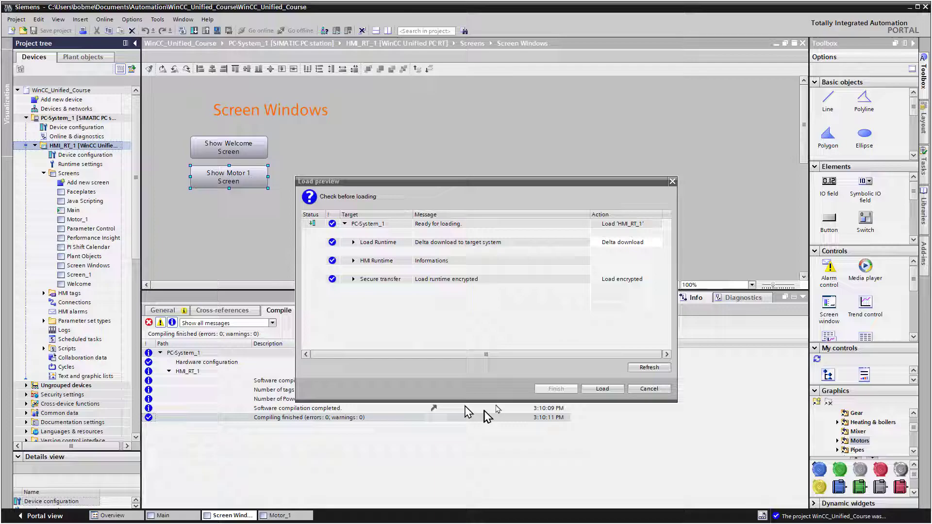
click(602, 389)
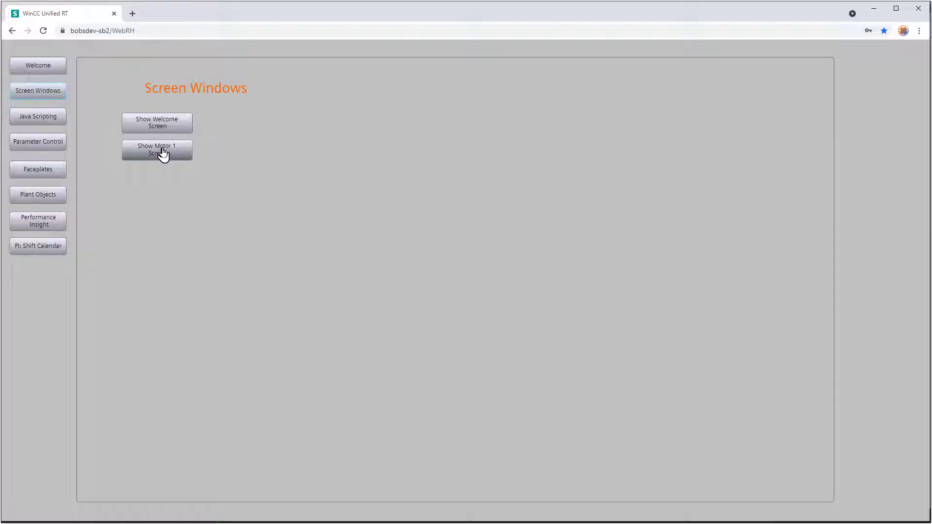
- Drag the runtime Motor 1 popup until it sits beside the buttons
drag(34, 43, 36, 45)
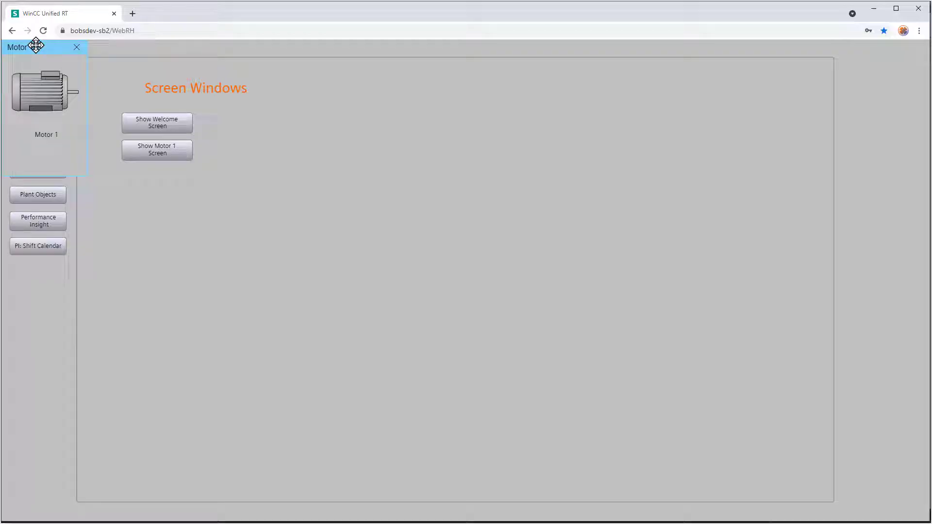
drag(36, 45, 113, 62)
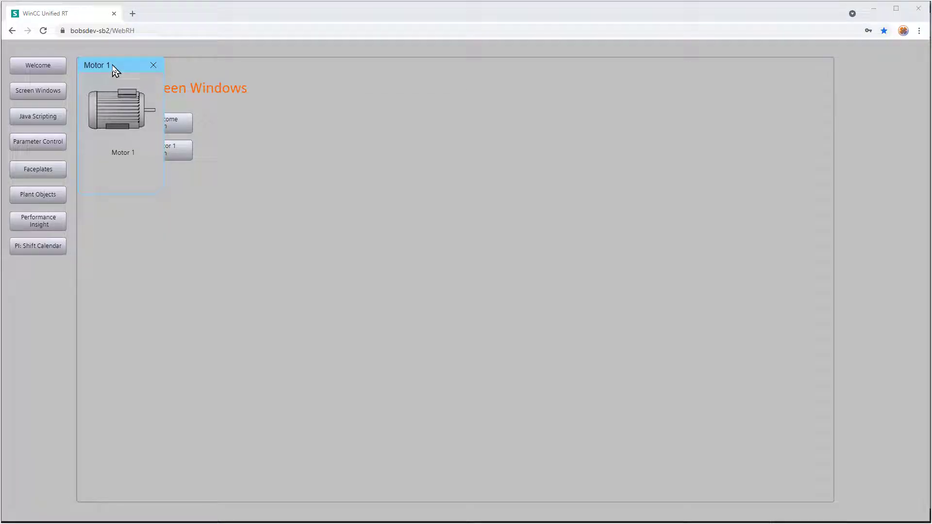
drag(112, 65, 284, 119)
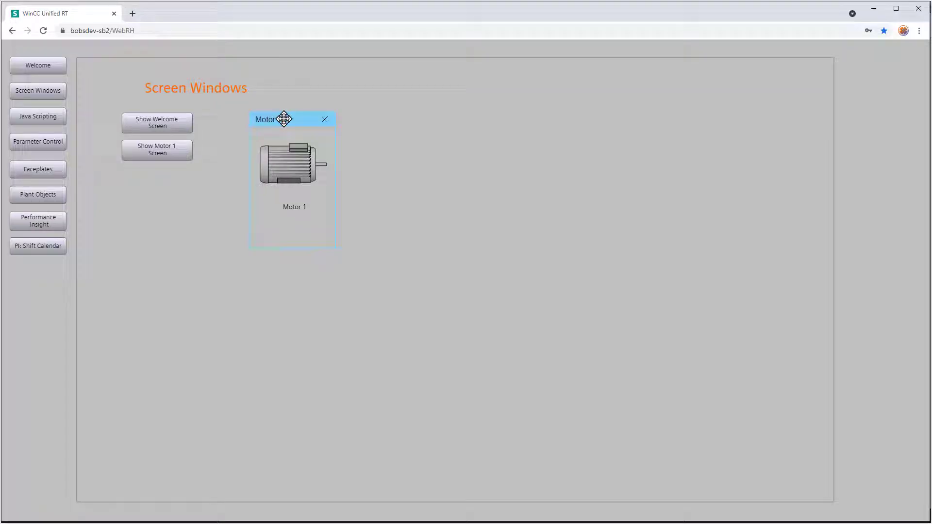
drag(284, 119, 211, 149)
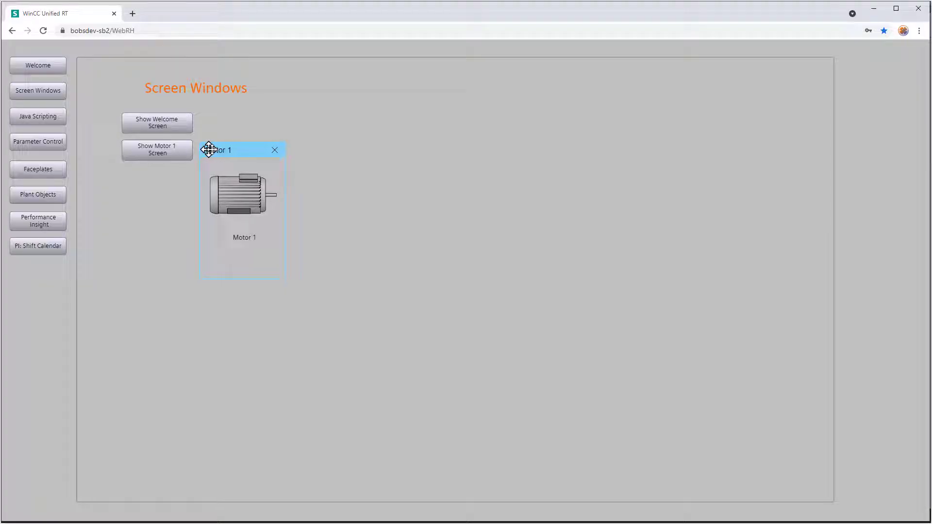
drag(209, 150, 209, 150)
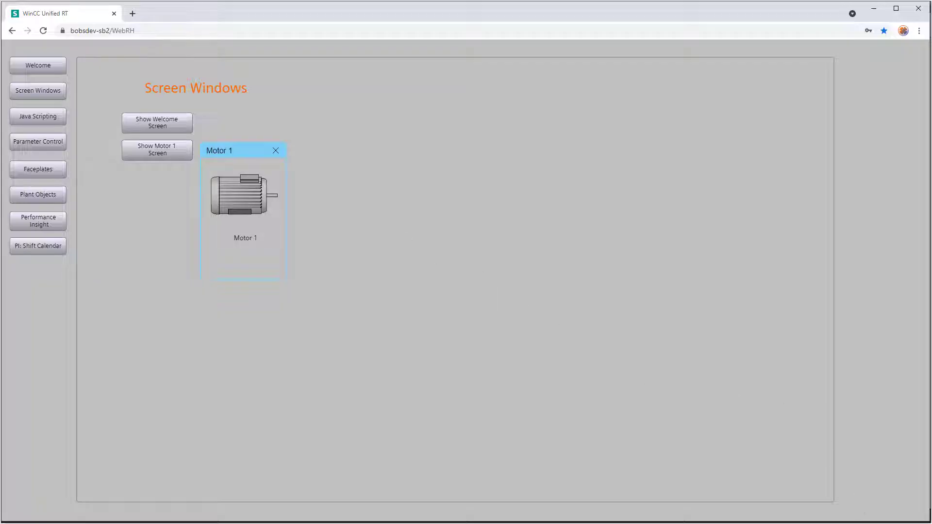
mouse_move(925, 518)
mouse_down()
mouse_move(717, 422)
mouse_move(924, 520)
mouse_up()
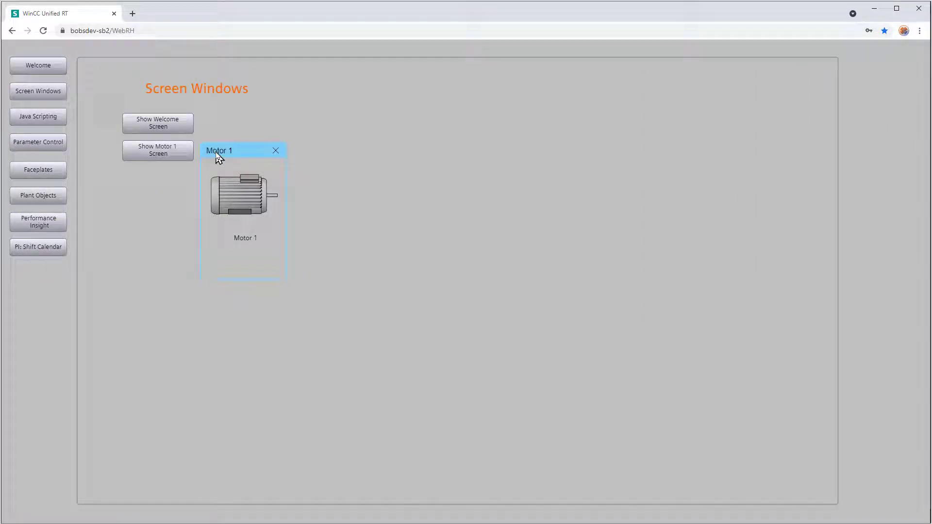
mouse_move(216, 152)
mouse_down()
mouse_move(226, 139)
mouse_move(221, 149)
mouse_up()
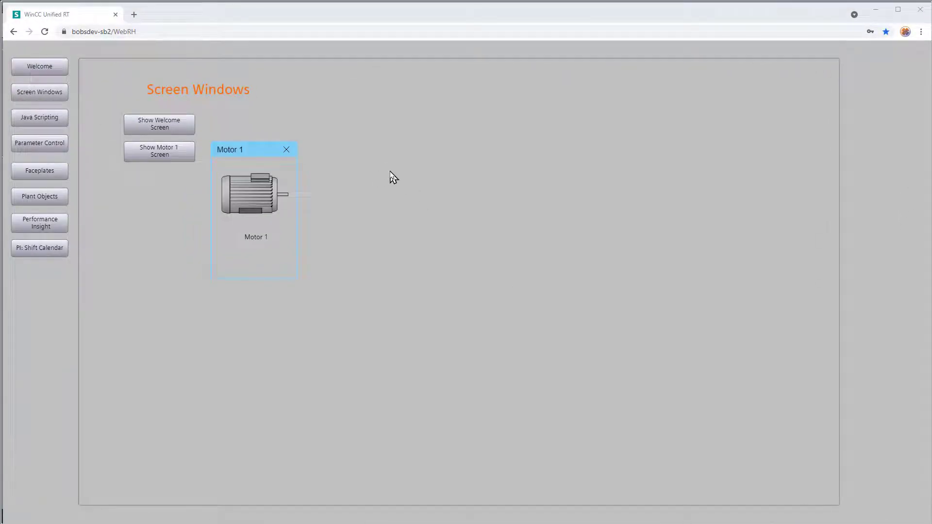
drag(256, 152, 242, 145)
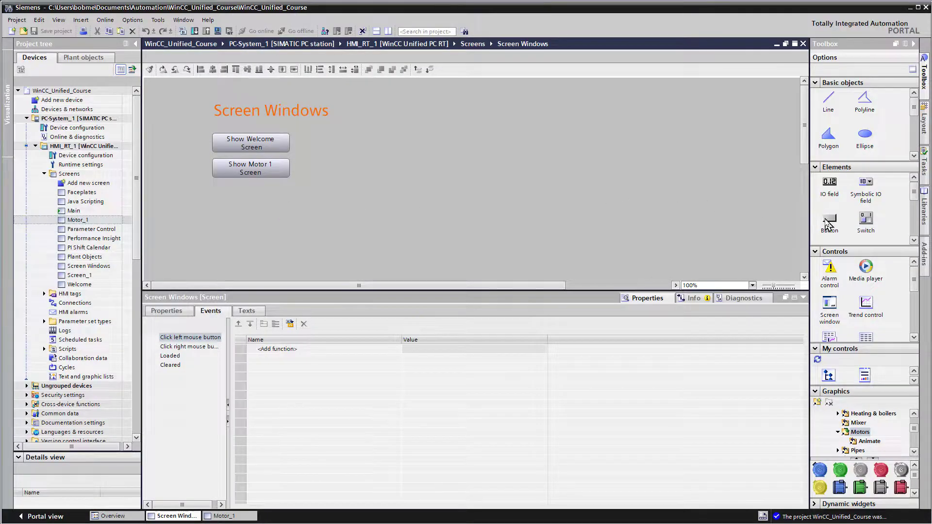
- Add a third button labelled 'Motor 1 Popup' / 'near Button' on two lines, then drop in a screen window
drag(829, 222, 219, 194)
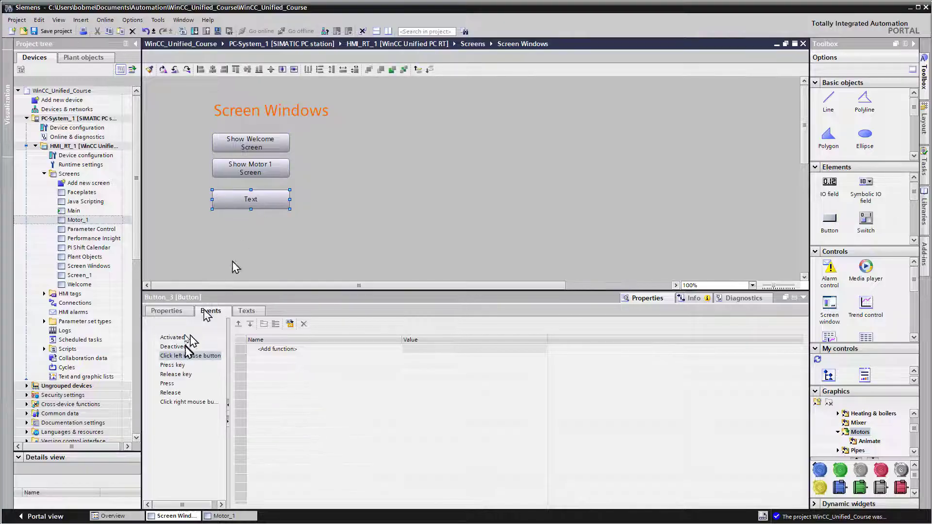
click(168, 311)
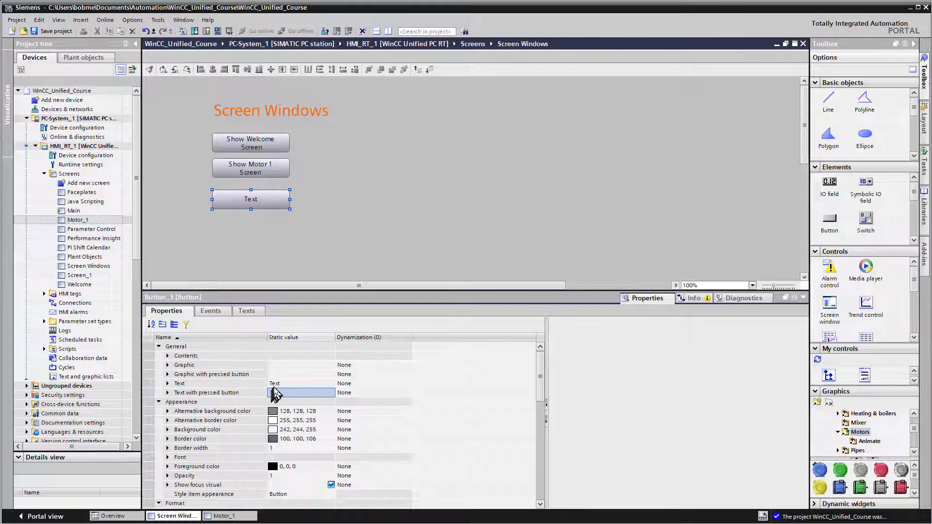
click(279, 385)
double_click(280, 384)
text(Motor 1 Pop)
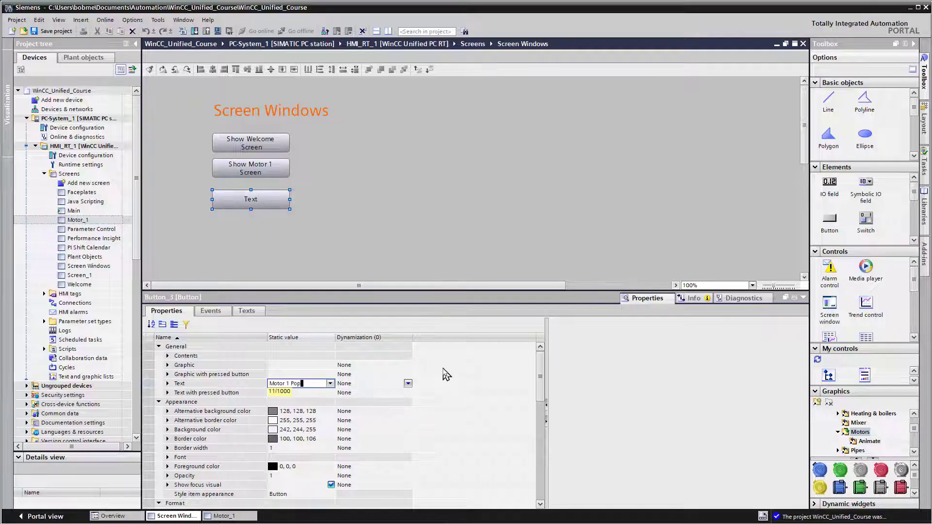
text(up)
key(shift+Return)
text(near Button)
key(Return)
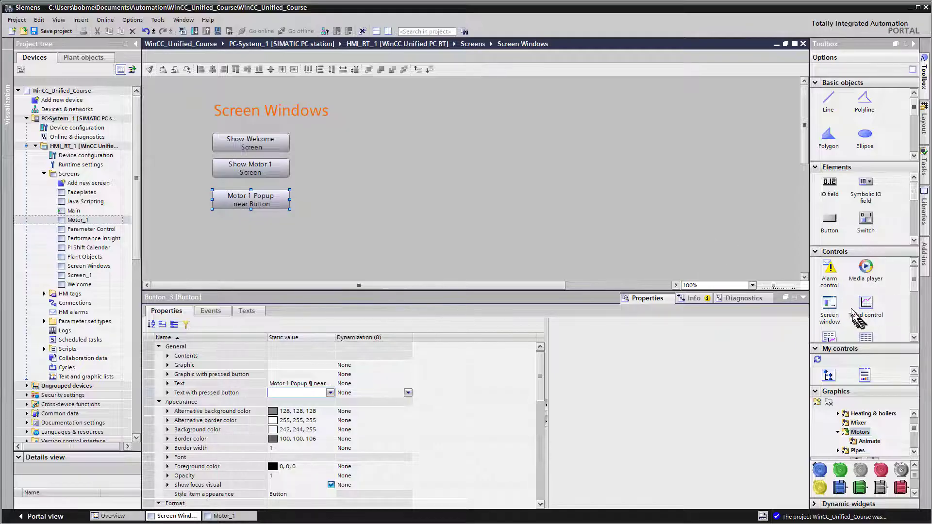
drag(826, 307, 317, 163)
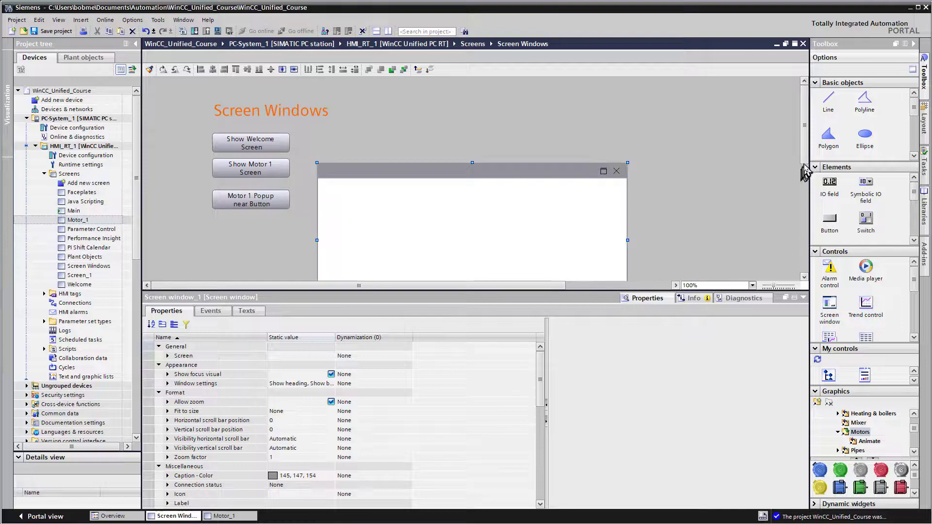
- Move the screen window up beside the buttons and shrink it to about 220 by 243
drag(803, 167, 803, 192)
drag(548, 146, 532, 173)
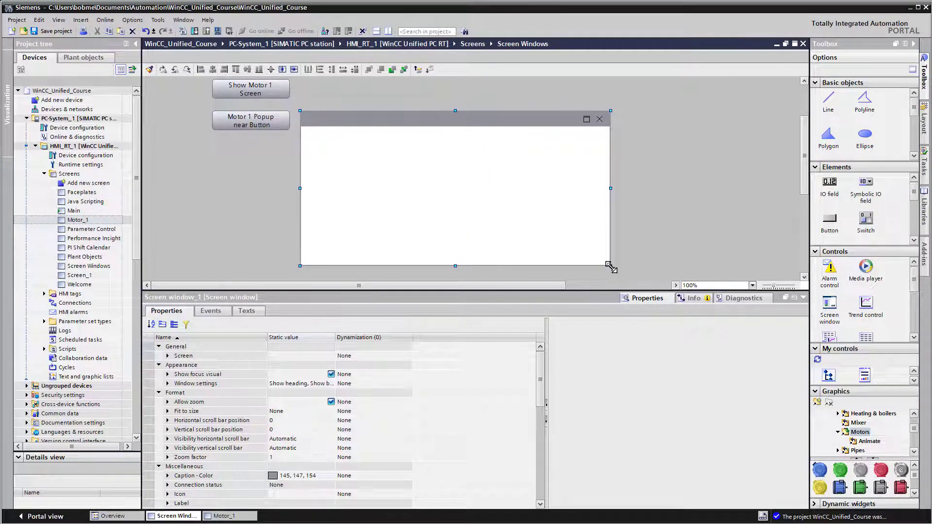
drag(610, 266, 408, 229)
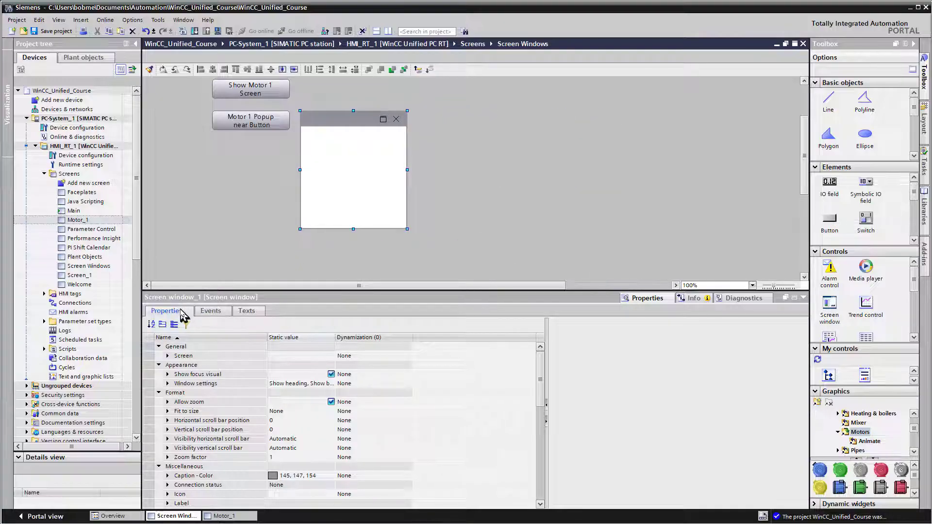
- Set the screen window's Fit to size to 'Fit window in screen' and its screen to Motor_1
click(332, 413)
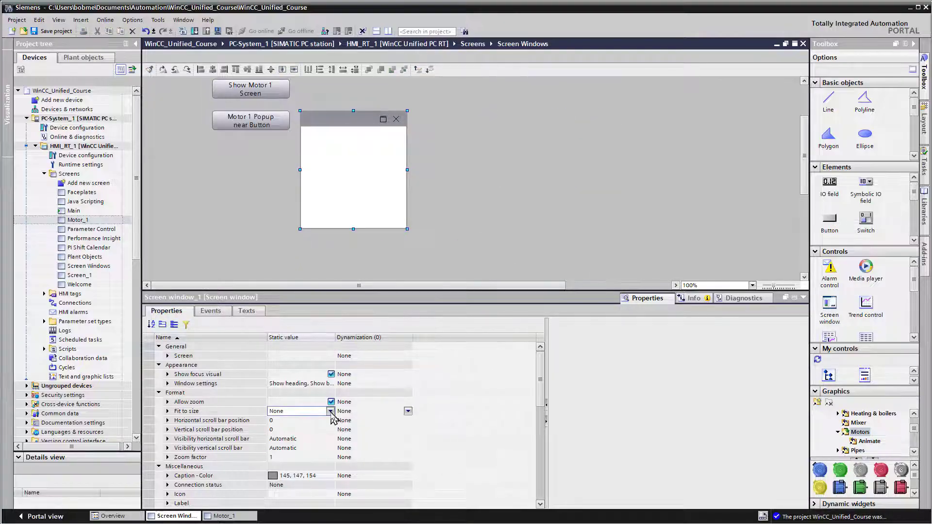
click(330, 412)
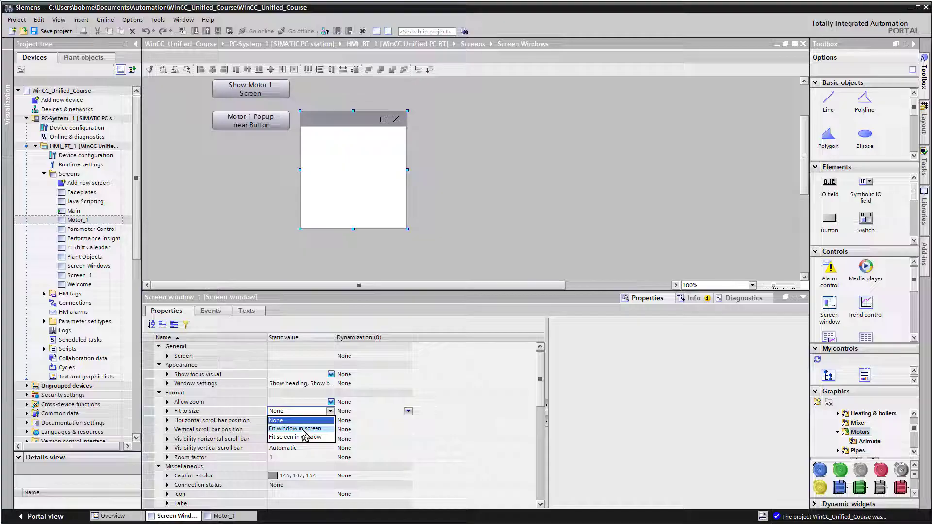
click(303, 430)
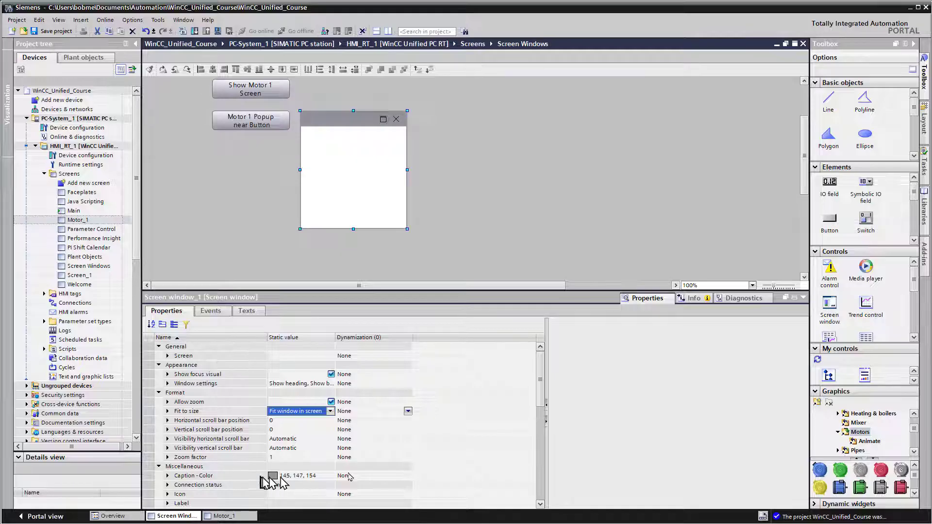
click(322, 356)
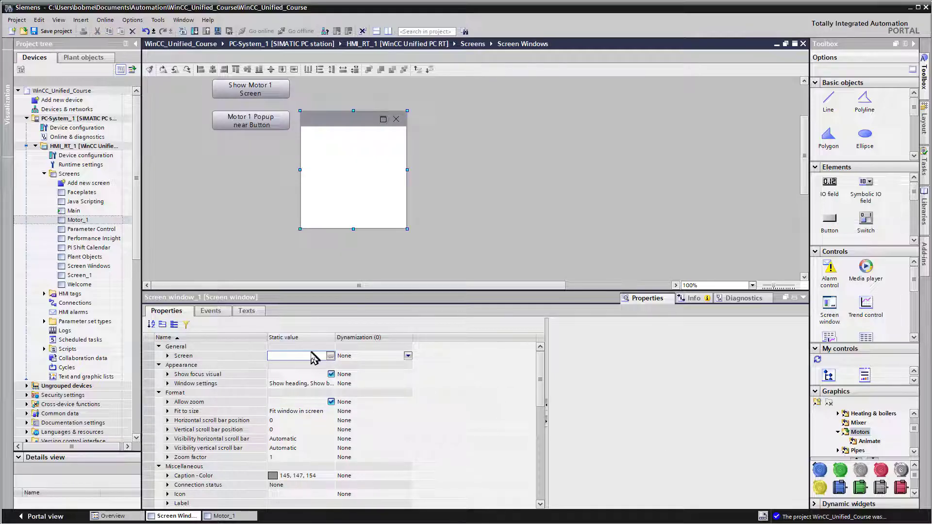
text(moto)
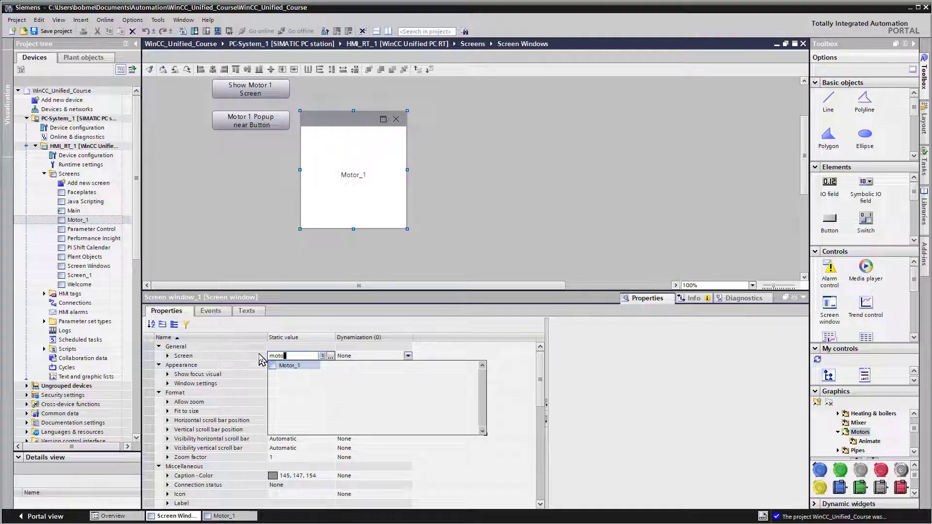
click(288, 366)
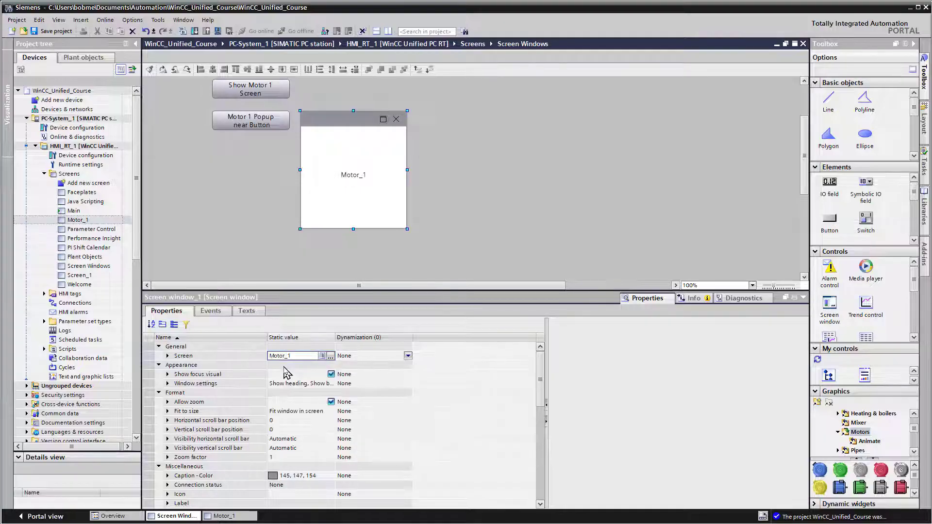
- Copy the Visibility property name, then clear Visibility so the Motor_1 window starts hidden
drag(543, 400, 543, 456)
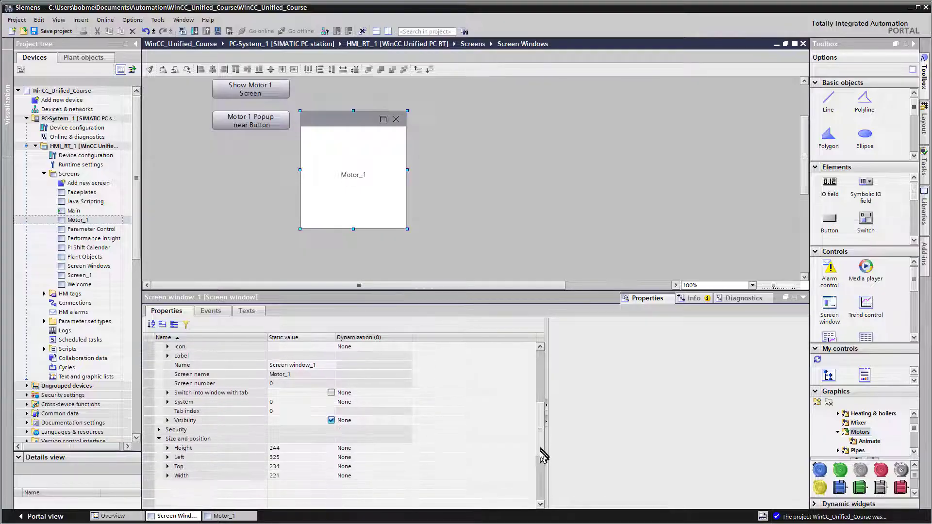
click(297, 421)
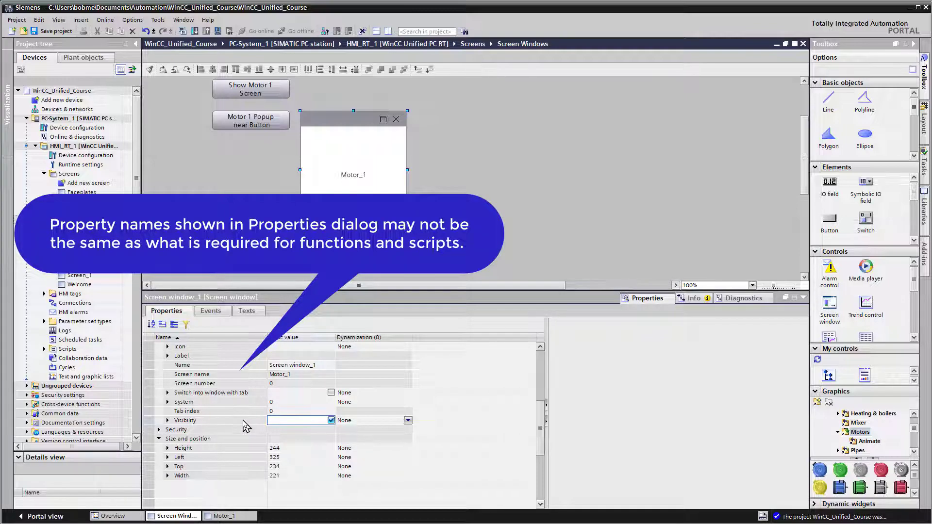
click(190, 421)
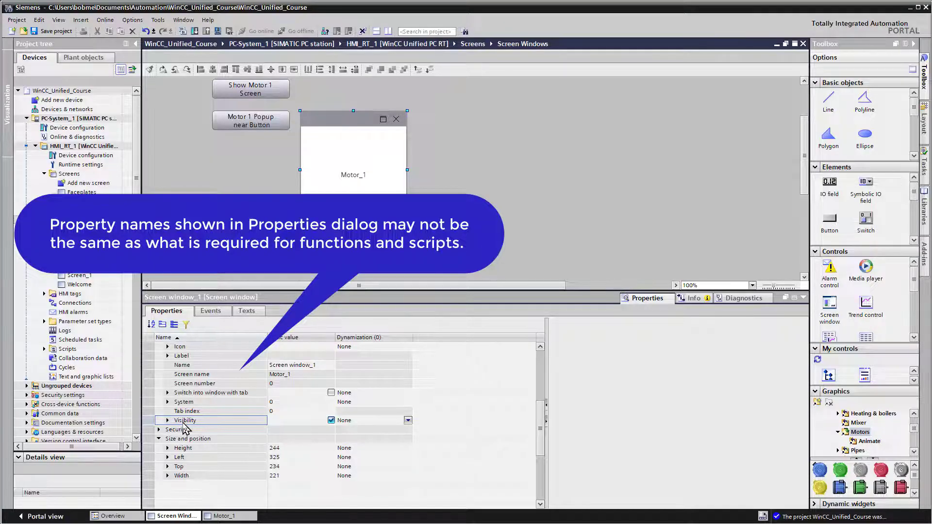
right_click(222, 423)
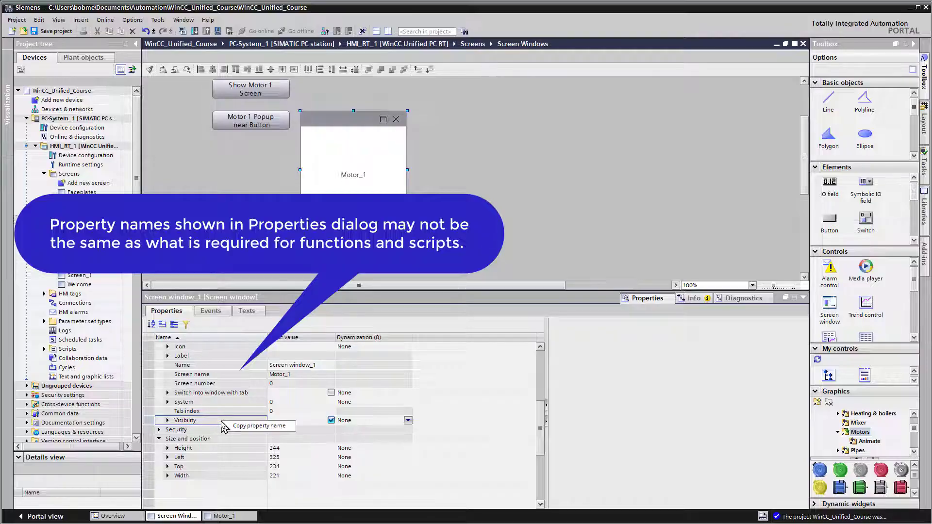
click(248, 426)
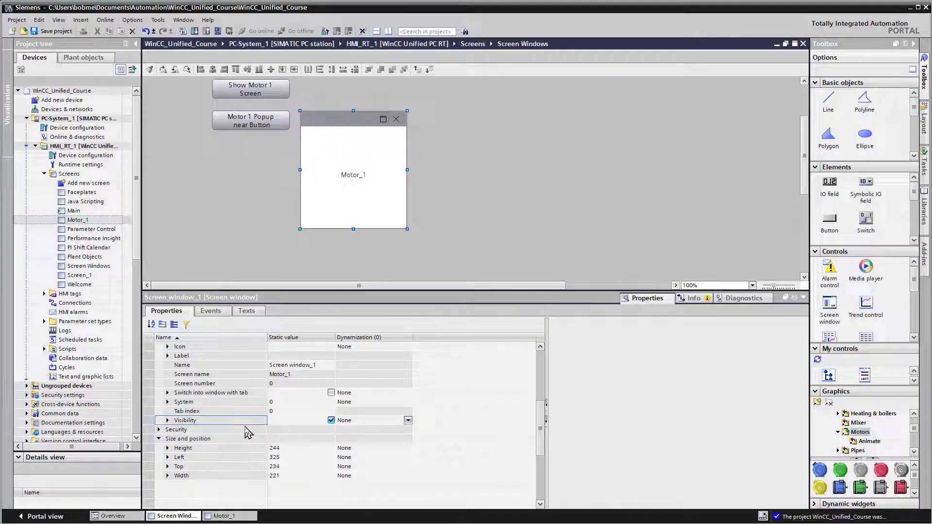
scroll(262, 431, down, 1)
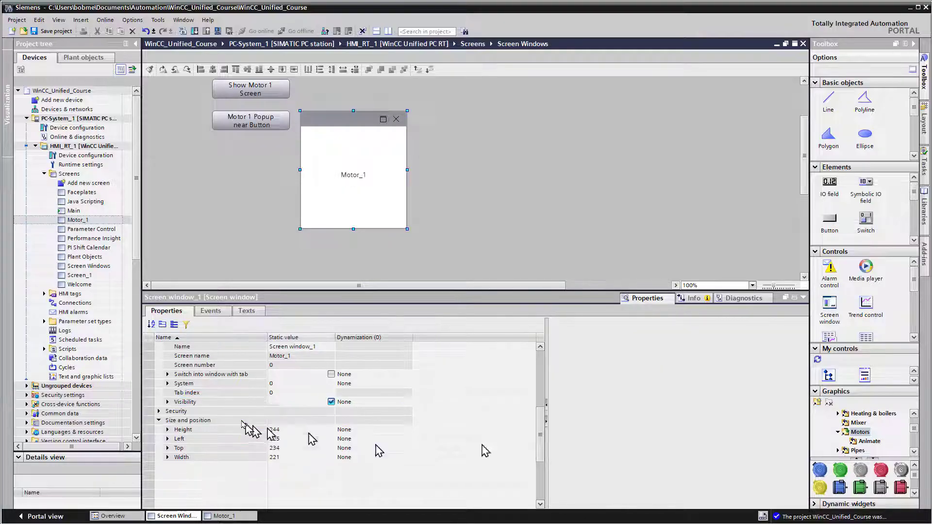
click(331, 402)
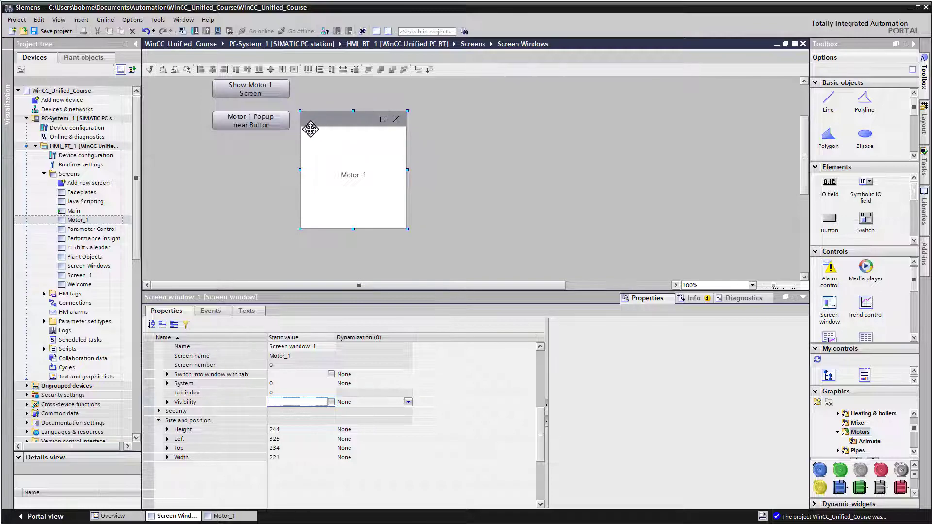
- Add a SetPropertyValue function to the Motor 1 Popup near Button's left-click event
click(248, 120)
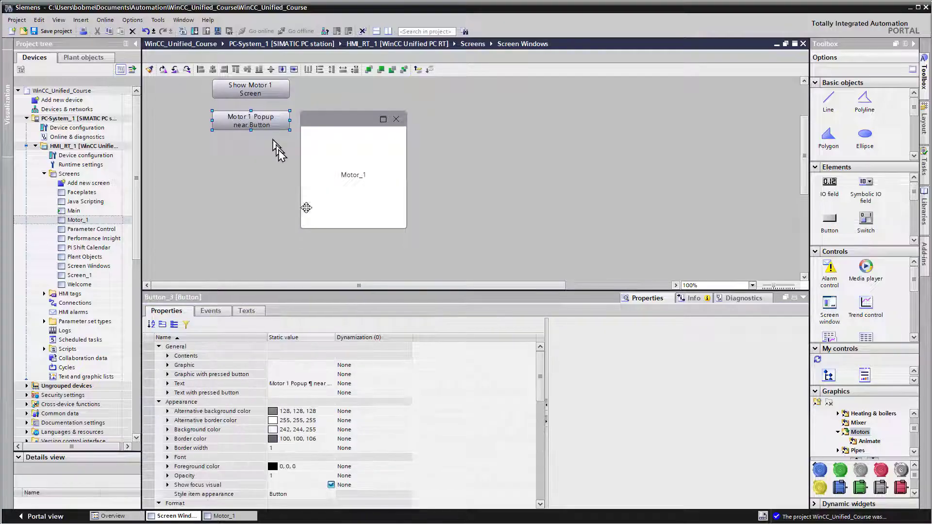
click(211, 310)
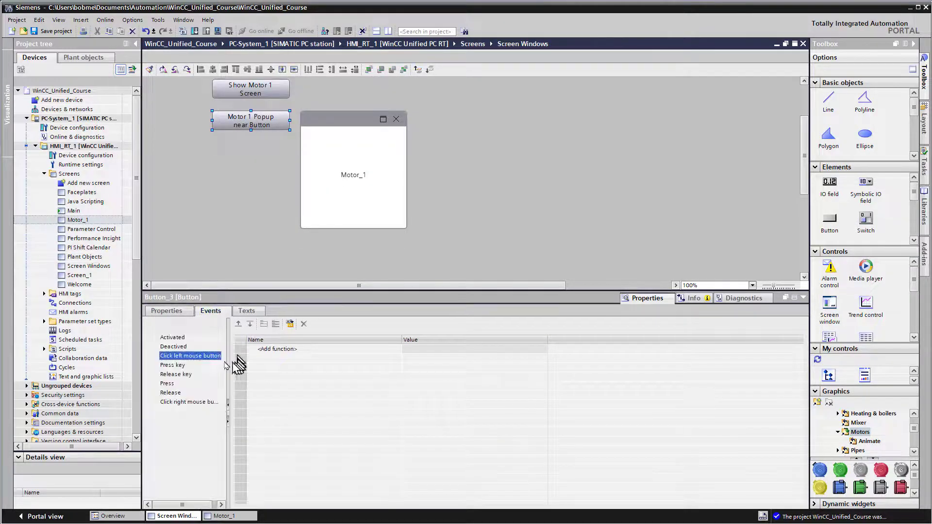
click(274, 350)
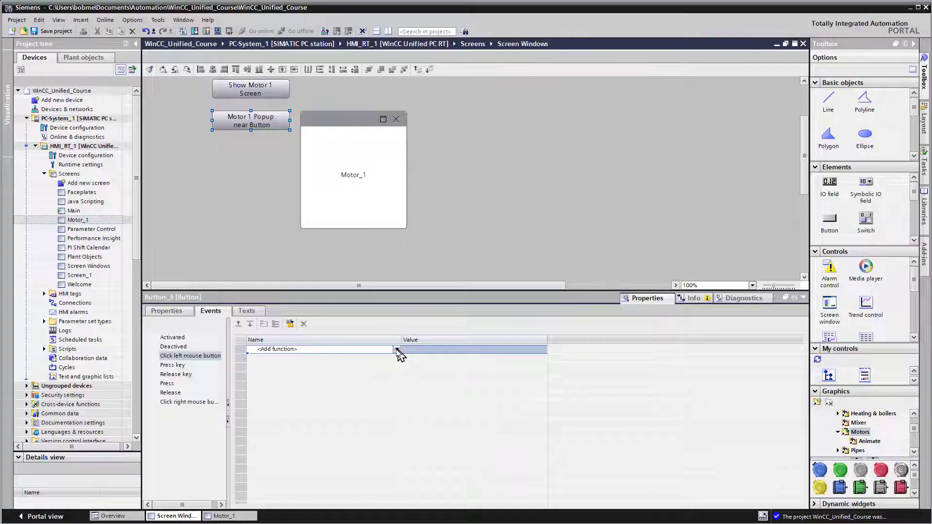
click(396, 349)
drag(395, 359, 400, 409)
click(268, 405)
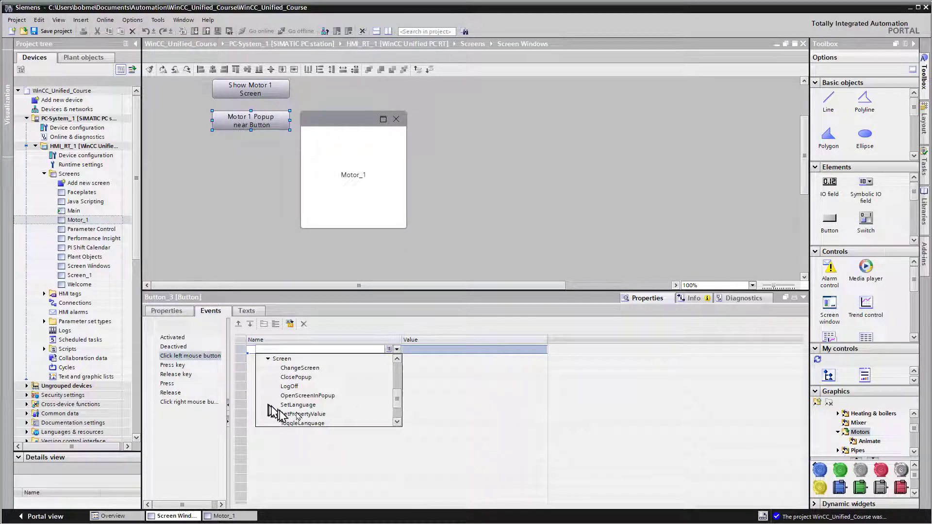
scroll(398, 410, down, 1)
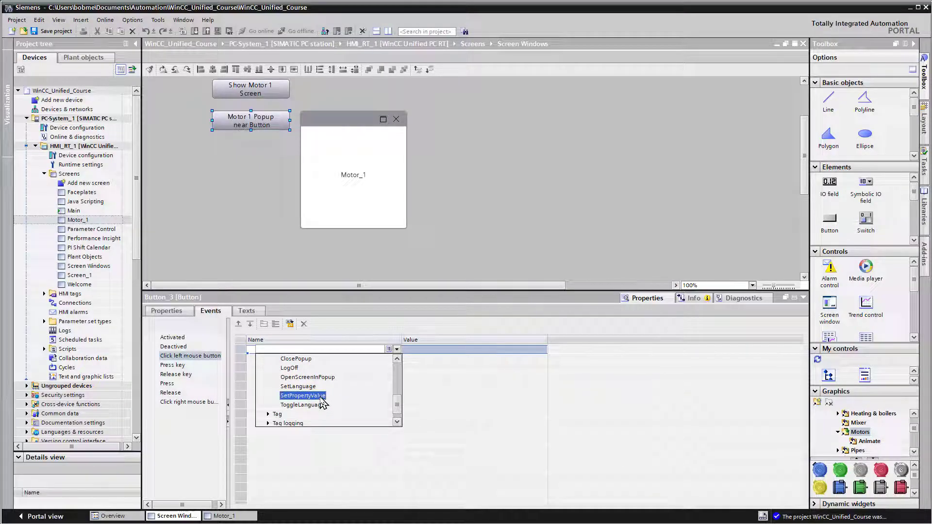
click(303, 396)
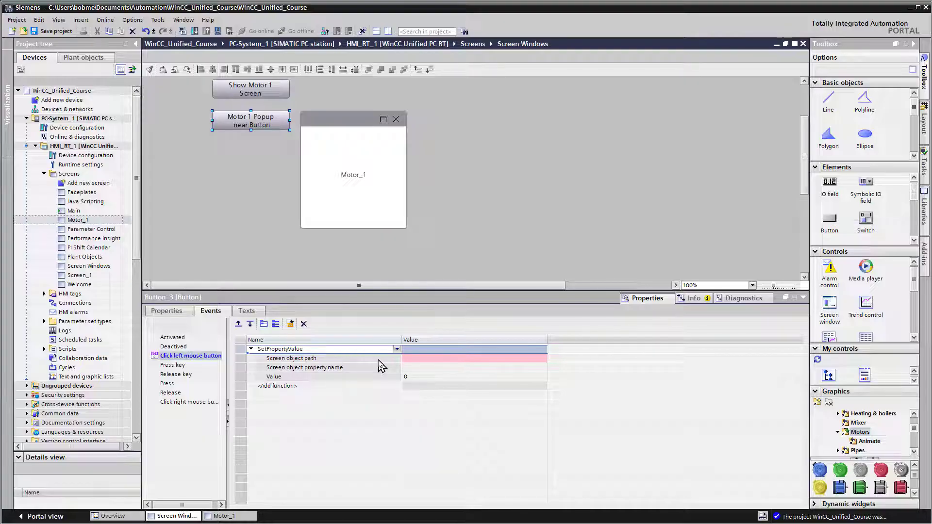
- Set the function's Screen object path to Screen window_1
click(422, 360)
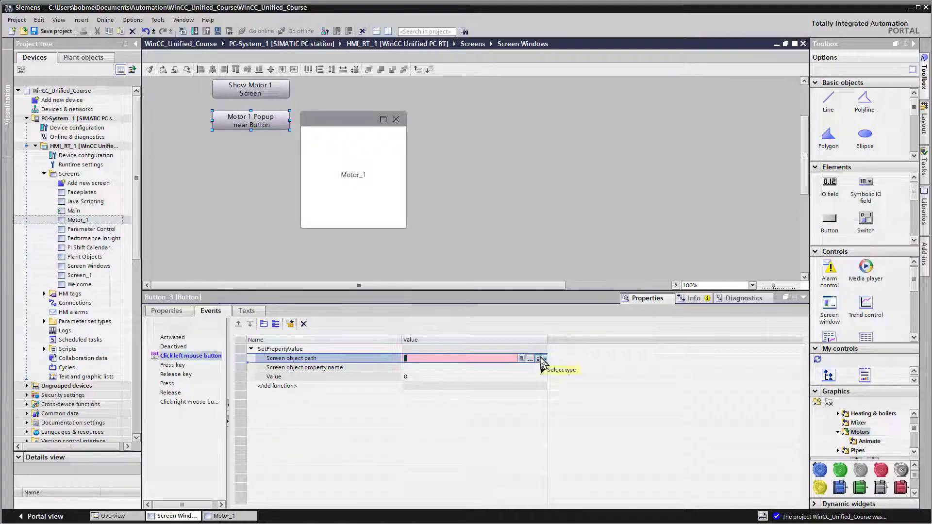
click(541, 360)
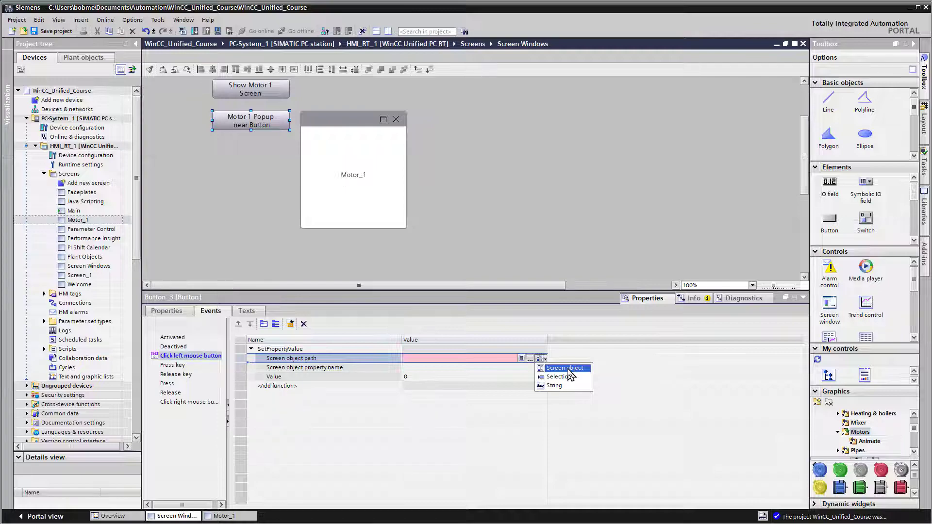
click(570, 369)
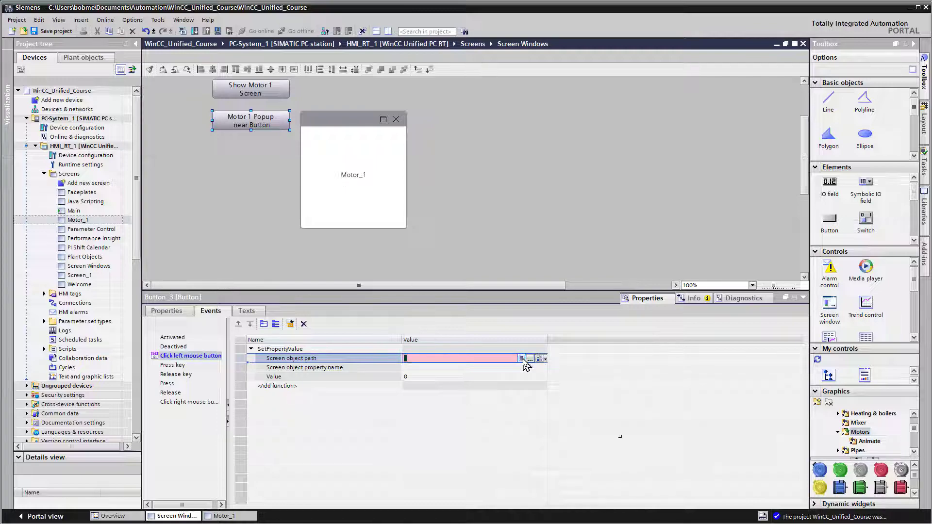
click(522, 359)
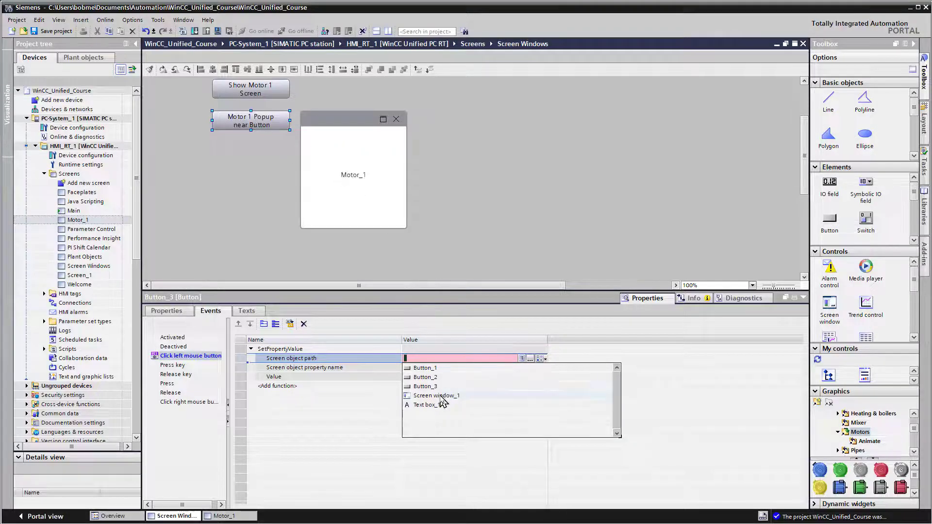
click(440, 396)
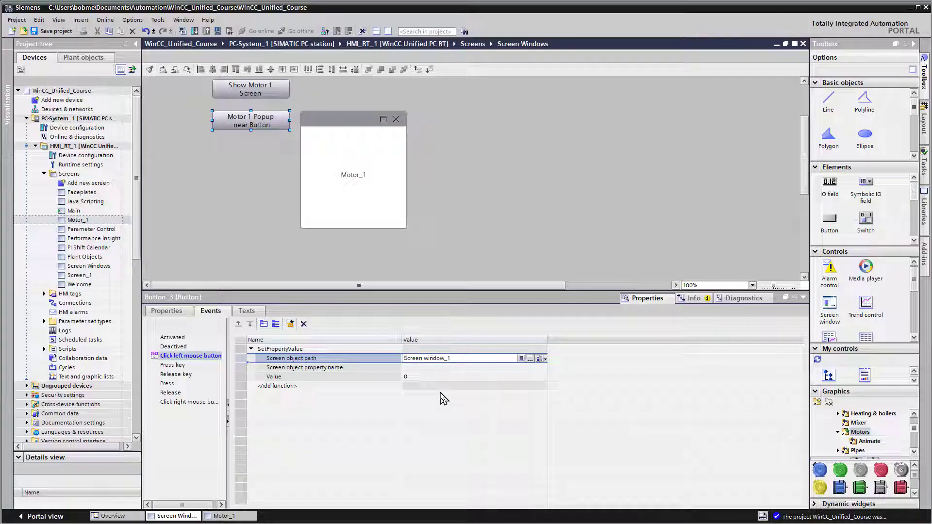
- Paste Visible as the property name, set the value to 1, and save the project
click(432, 369)
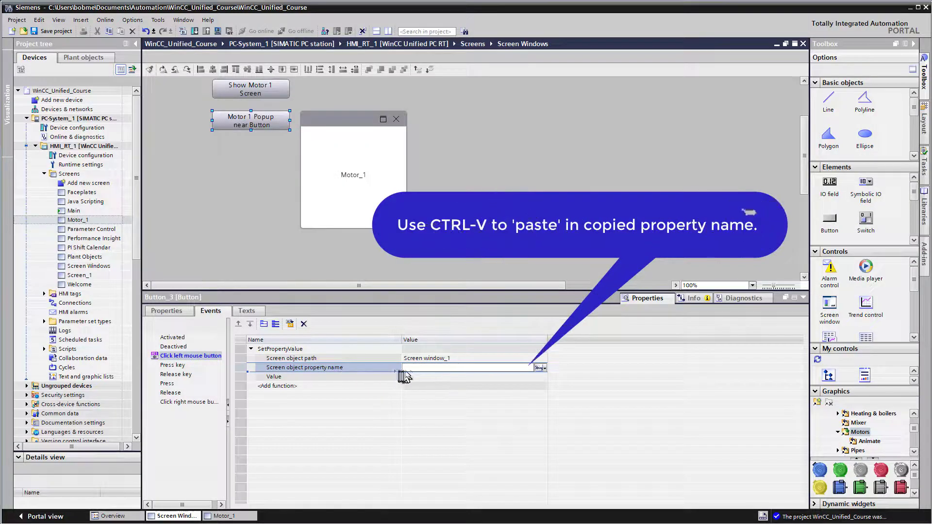
right_click(460, 370)
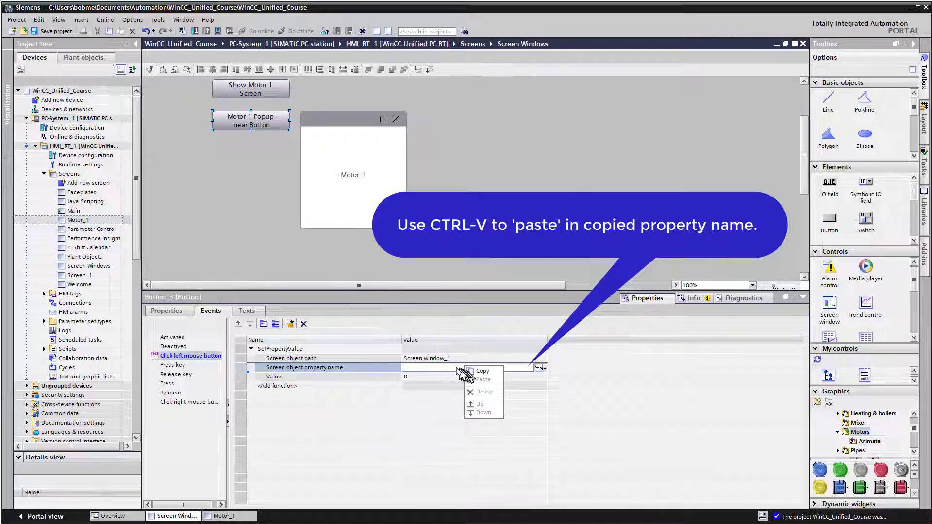
key(Escape)
key(ctrl+v)
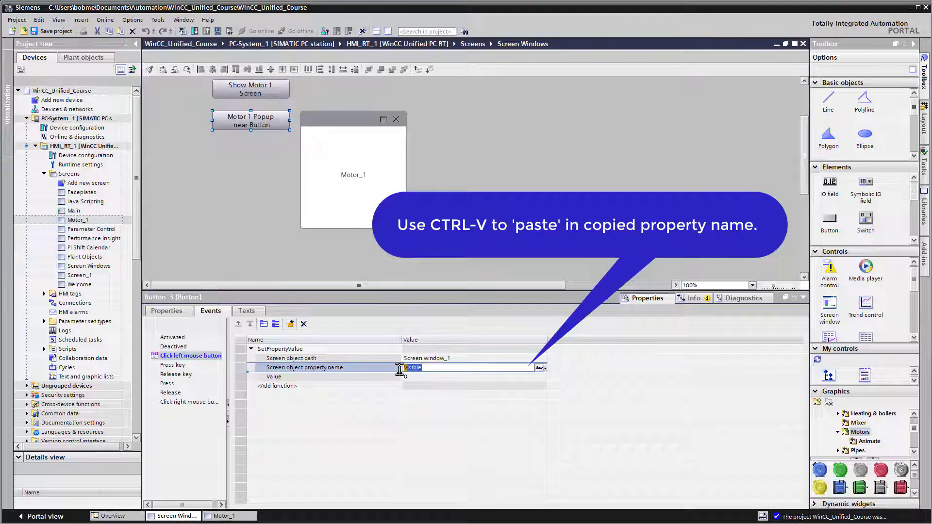
click(423, 377)
text(1)
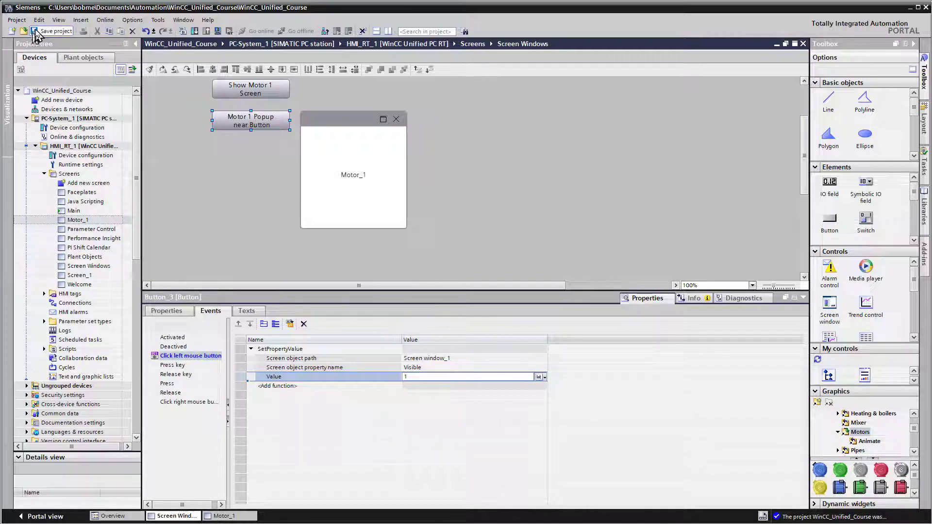
click(35, 32)
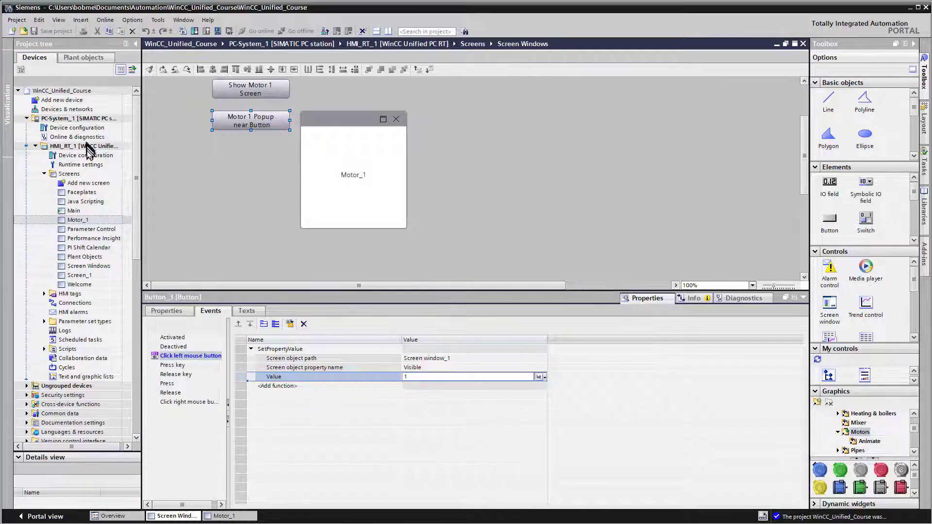
- Start the HMI_RT_1 runtime in the browser and sign in with the saved credentials
click(84, 146)
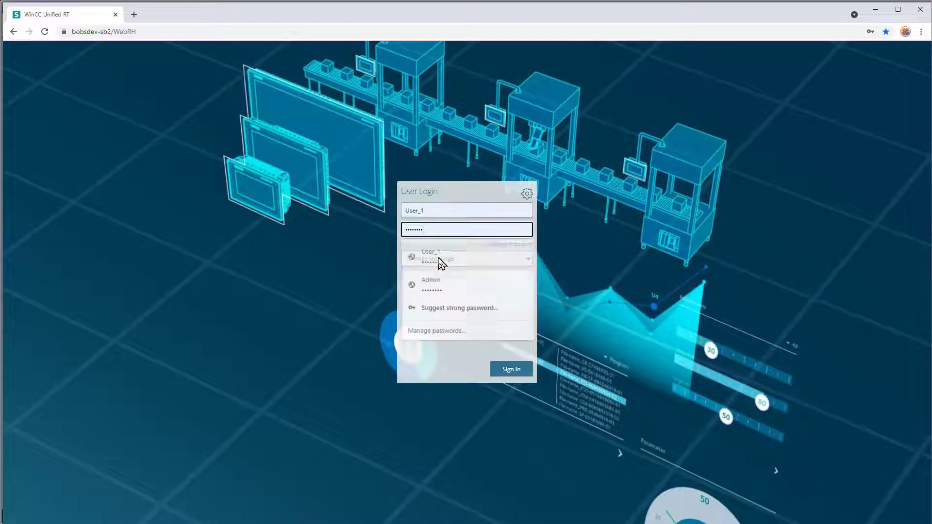
click(439, 257)
click(509, 370)
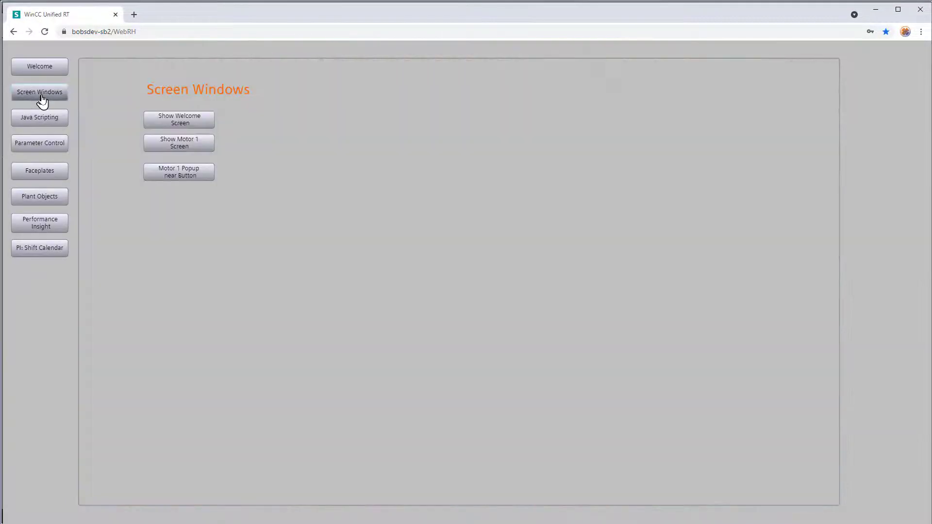
- Show the Motor 1 popup via its button, close it, then bring it up again
click(186, 178)
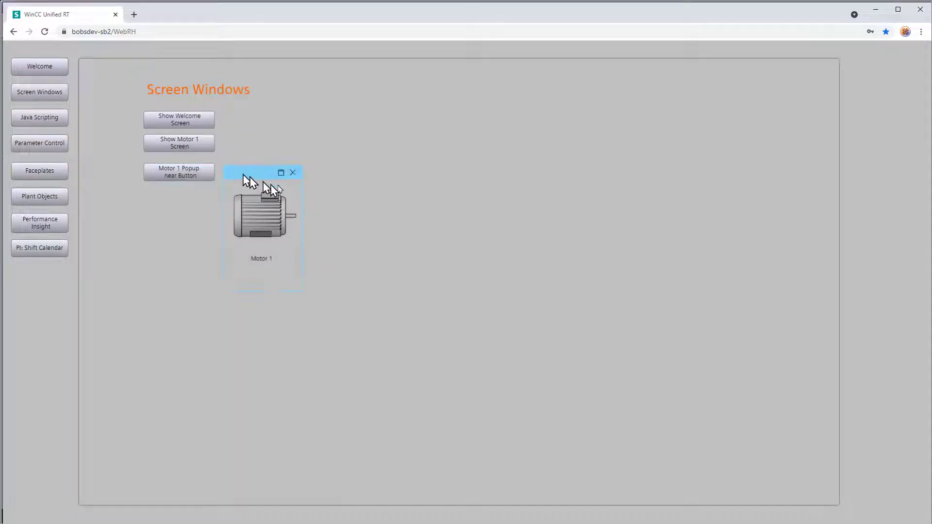
click(297, 174)
click(211, 176)
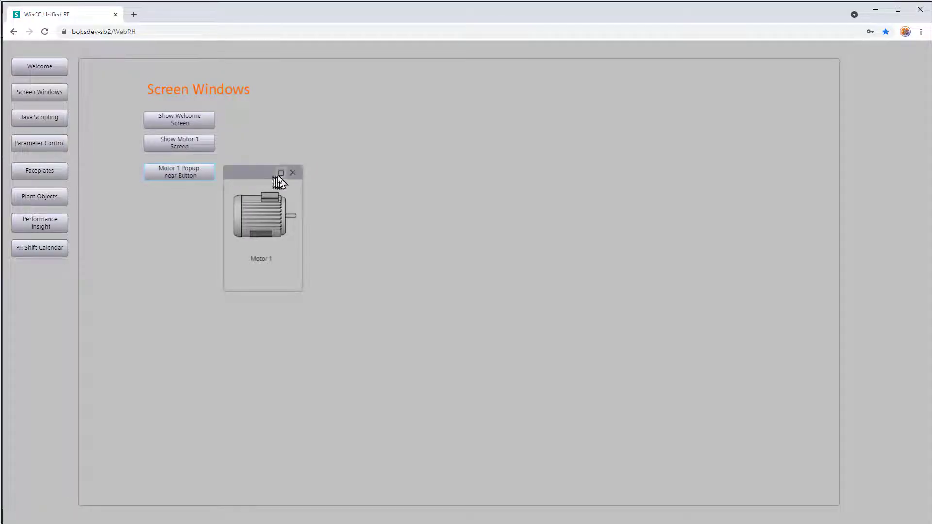